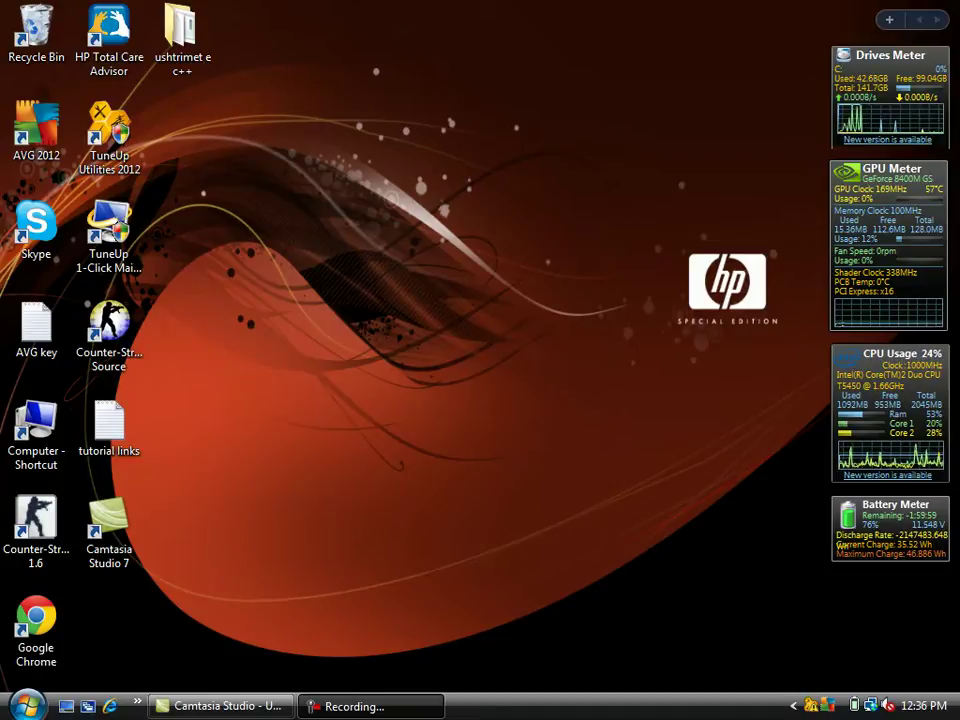
Switch to Google Chrome, search Google for Visual Studio Express and open the Microsoft Visual Studio Express result.
{"action": "left_click", "coordinate": [36, 625]}
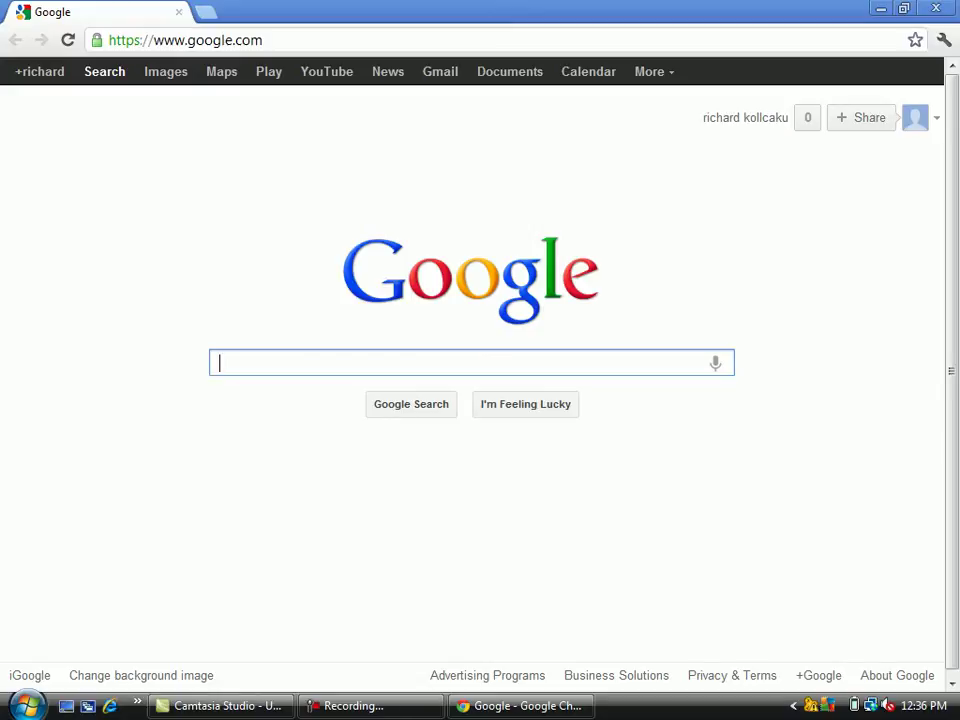
{"action": "type", "text": "vl"}
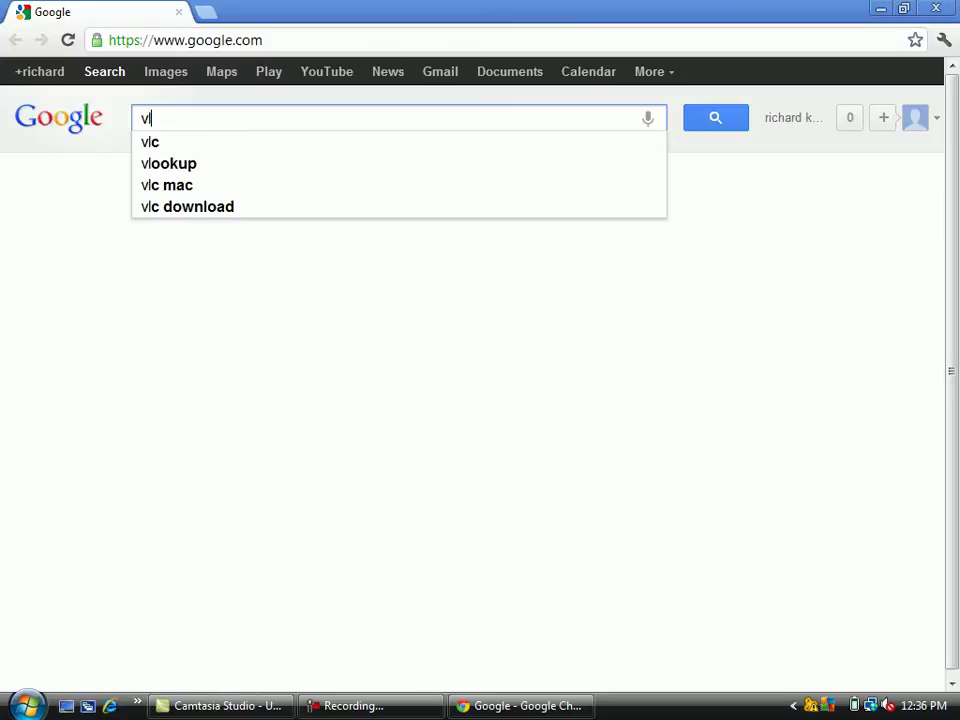
{"action": "type", "text": "sual "}
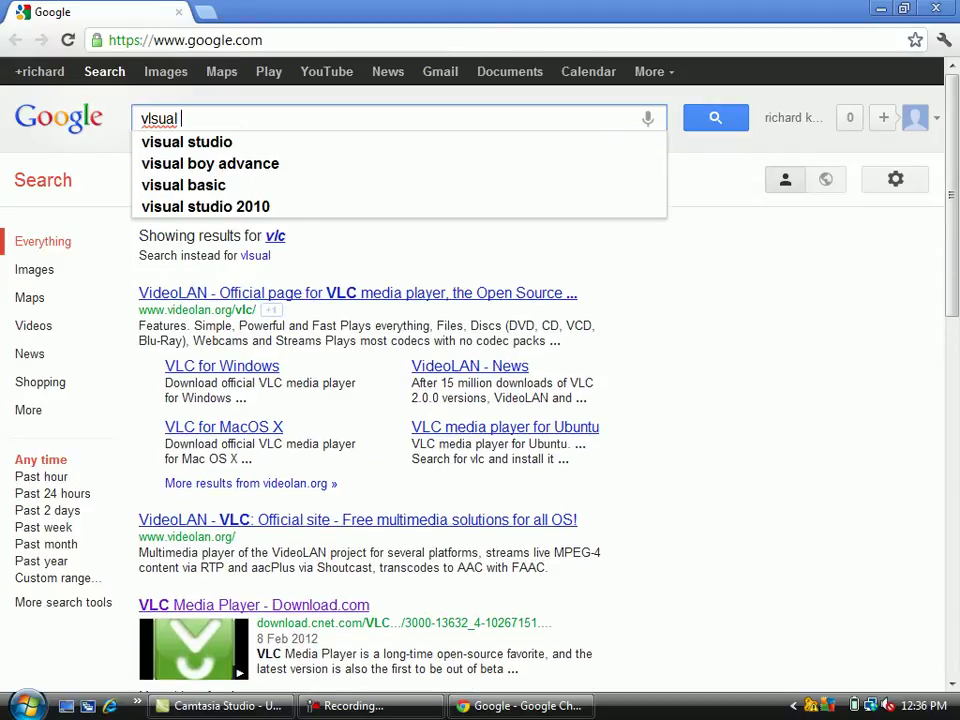
{"action": "type", "text": "studio "}
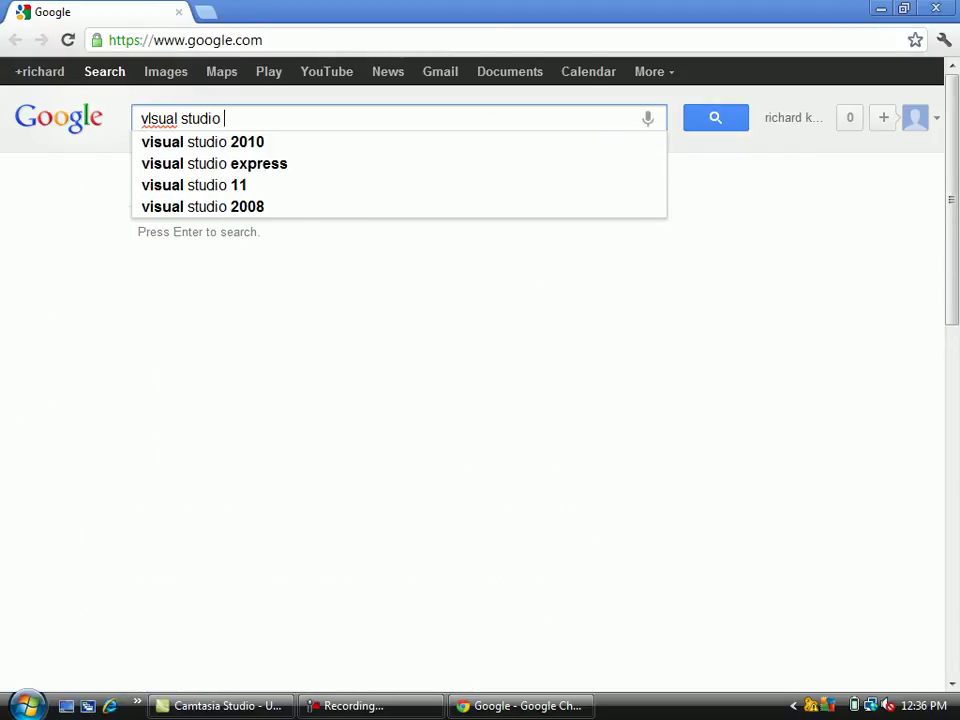
{"action": "type", "text": "ex"}
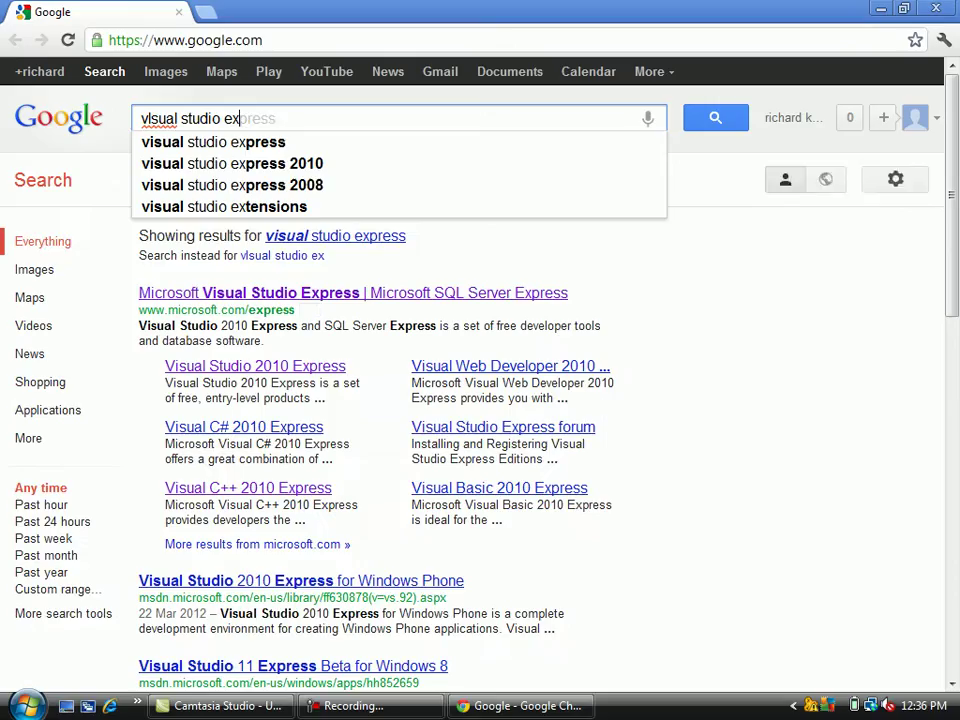
{"action": "type", "text": "pres"}
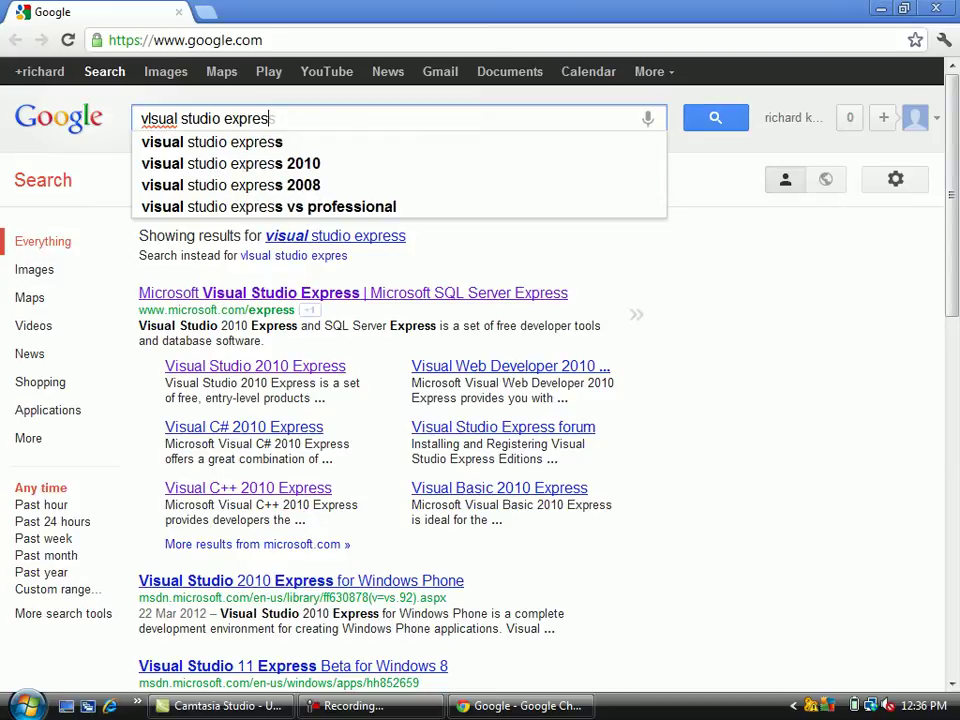
{"action": "left_click", "coordinate": [353, 293]}
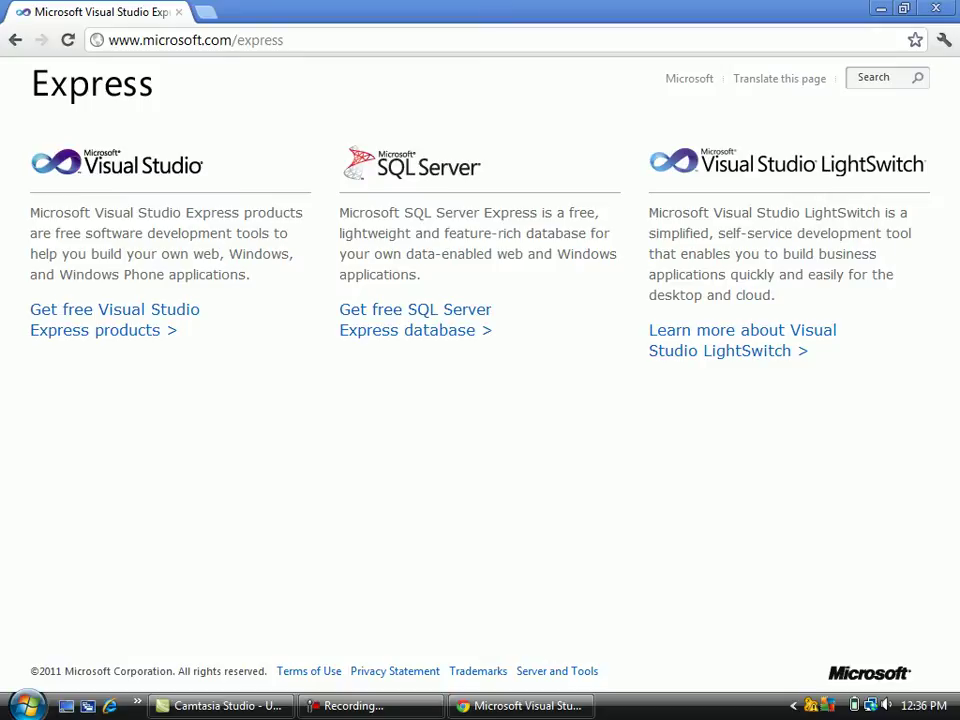
Open the free Visual Studio Express products page, close the original Express page and look through the listed editions.
{"action": "left_click", "coordinate": [115, 310]}
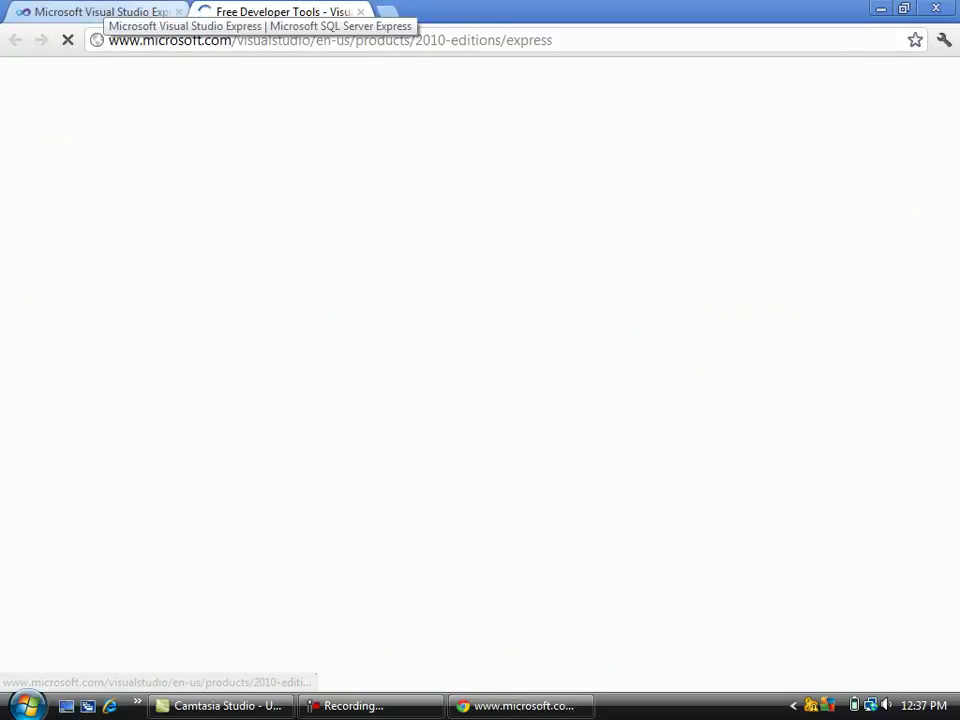
{"action": "left_click", "coordinate": [178, 12]}
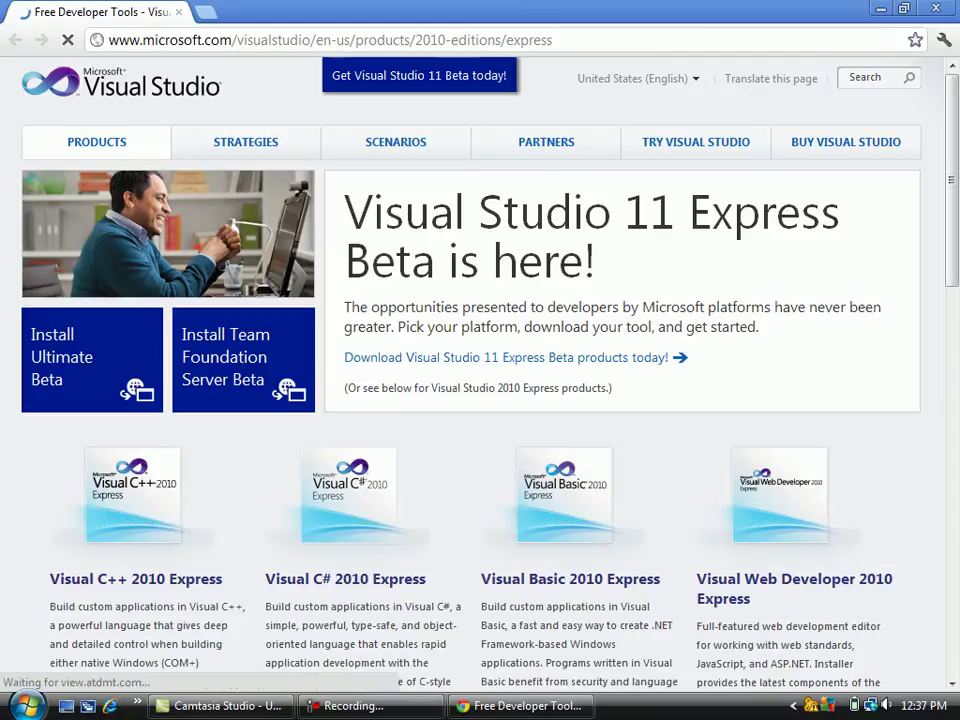
{"action": "scroll", "coordinate": [480, 380], "scroll_direction": "down", "scroll_amount": 7}
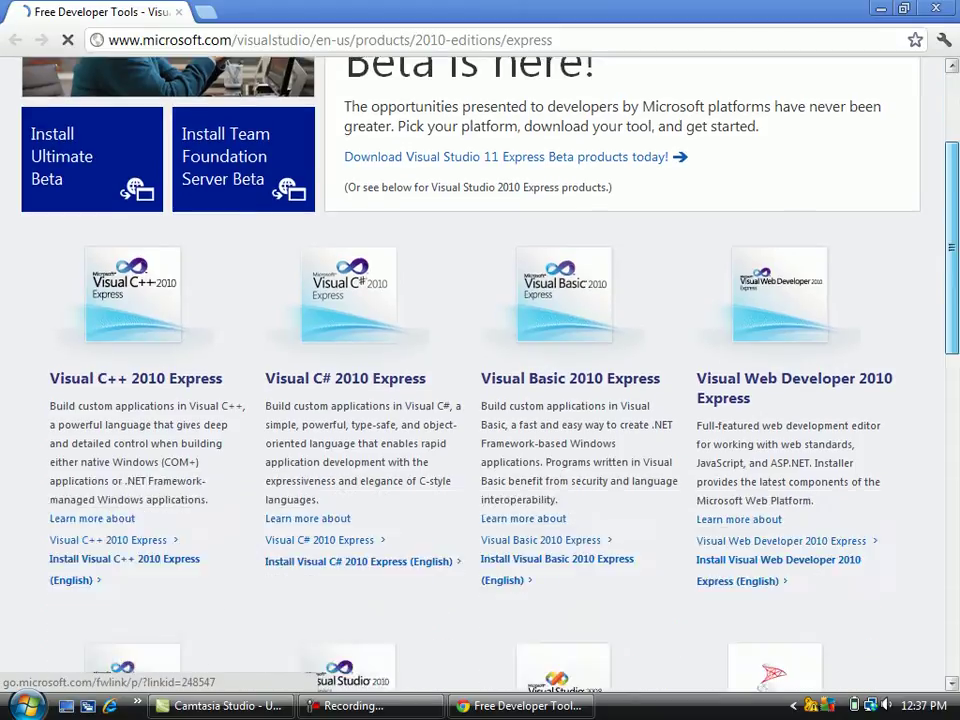
{"action": "scroll", "coordinate": [480, 380], "scroll_direction": "up", "scroll_amount": 4}
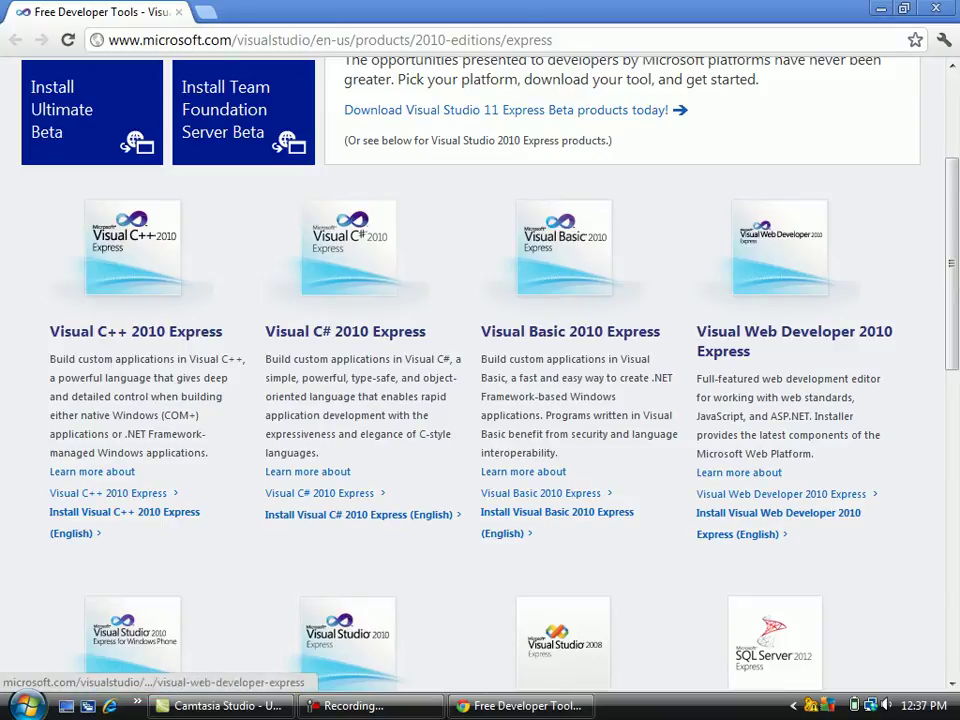
{"action": "scroll", "coordinate": [480, 380], "scroll_direction": "down", "scroll_amount": 2}
{"action": "scroll", "coordinate": [480, 380], "scroll_direction": "down", "scroll_amount": 1}
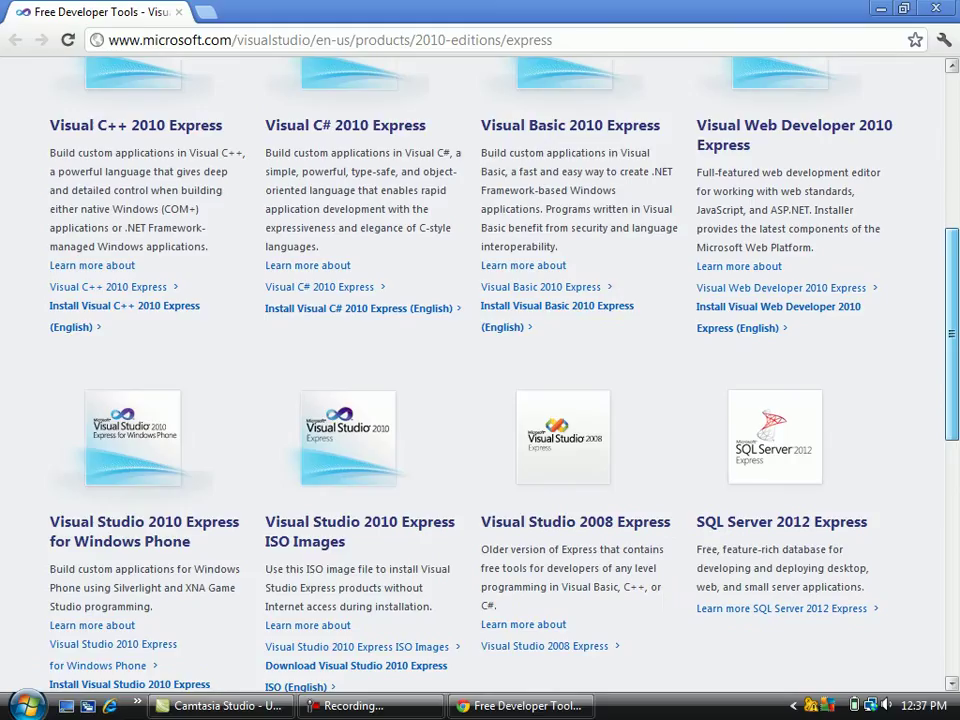
View the Visual Studio 2008 Express page and select English for the Visual C++ 2008 Express Edition with SP1 download.
{"action": "left_click", "coordinate": [575, 521]}
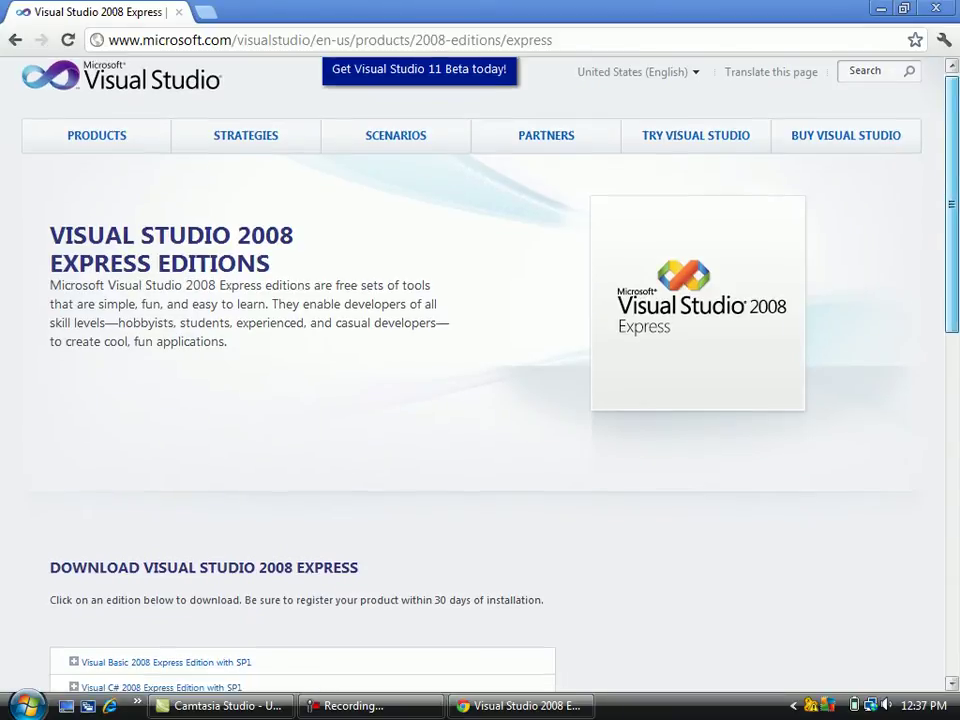
{"action": "scroll", "coordinate": [480, 370], "scroll_direction": "down", "scroll_amount": 5}
{"action": "scroll", "coordinate": [480, 370], "scroll_direction": "down", "scroll_amount": 1}
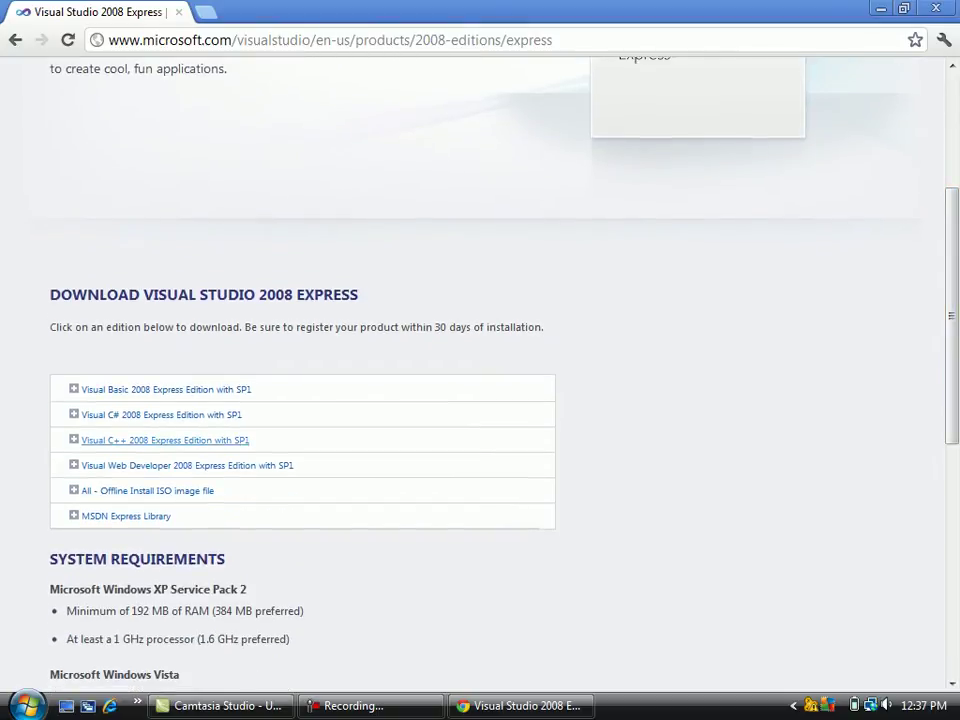
{"action": "left_click", "coordinate": [165, 440]}
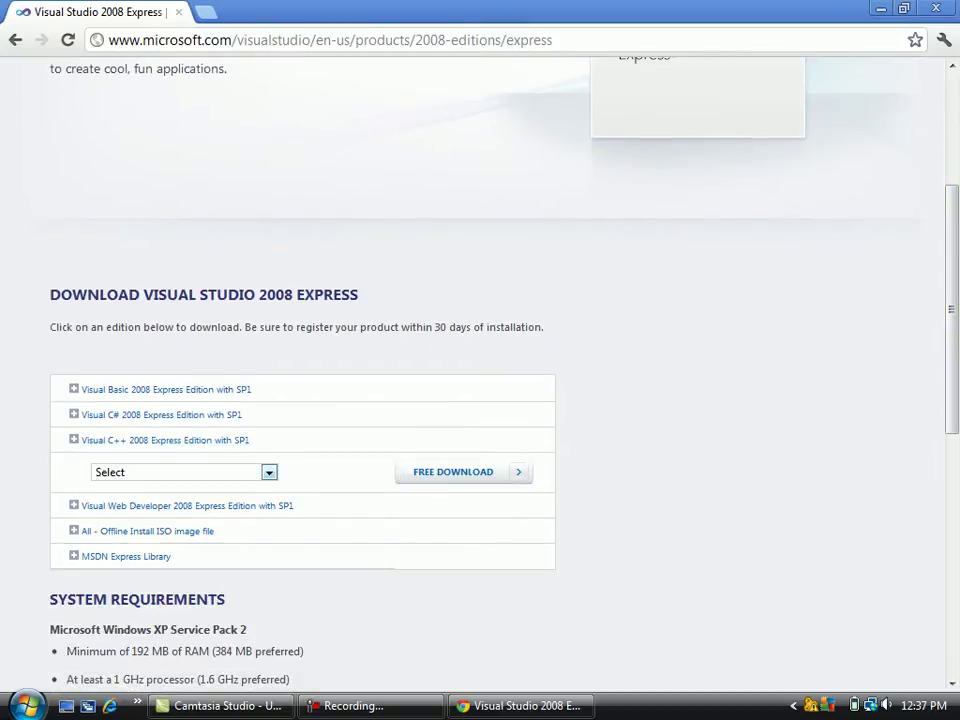
{"action": "left_click", "coordinate": [180, 472]}
{"action": "left_click", "coordinate": [187, 502]}
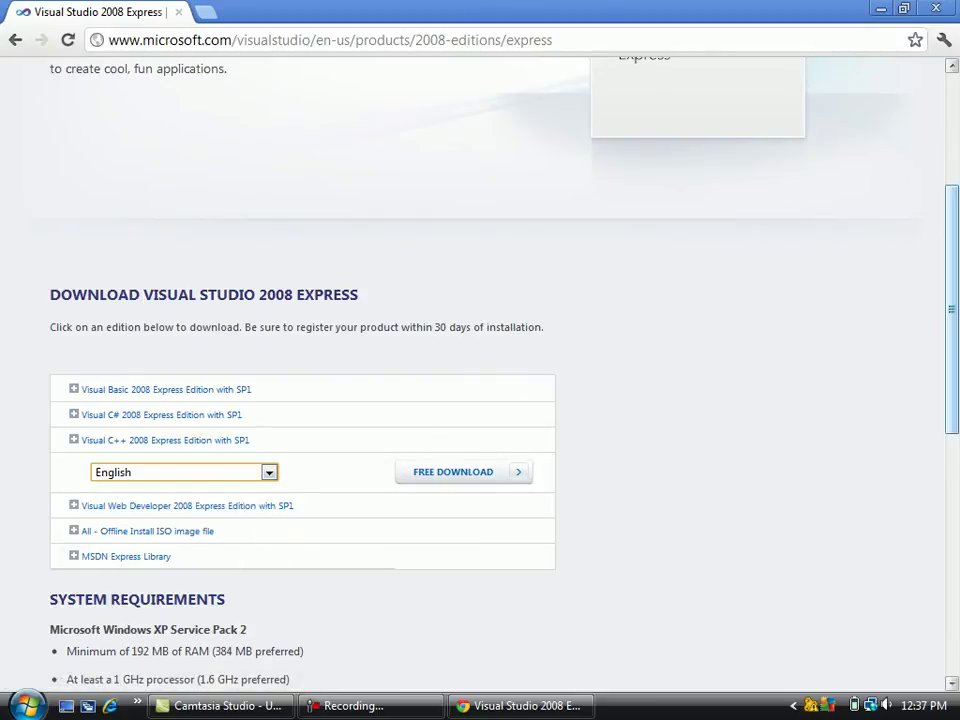
{"action": "scroll", "coordinate": [480, 370], "scroll_direction": "up", "scroll_amount": 3}
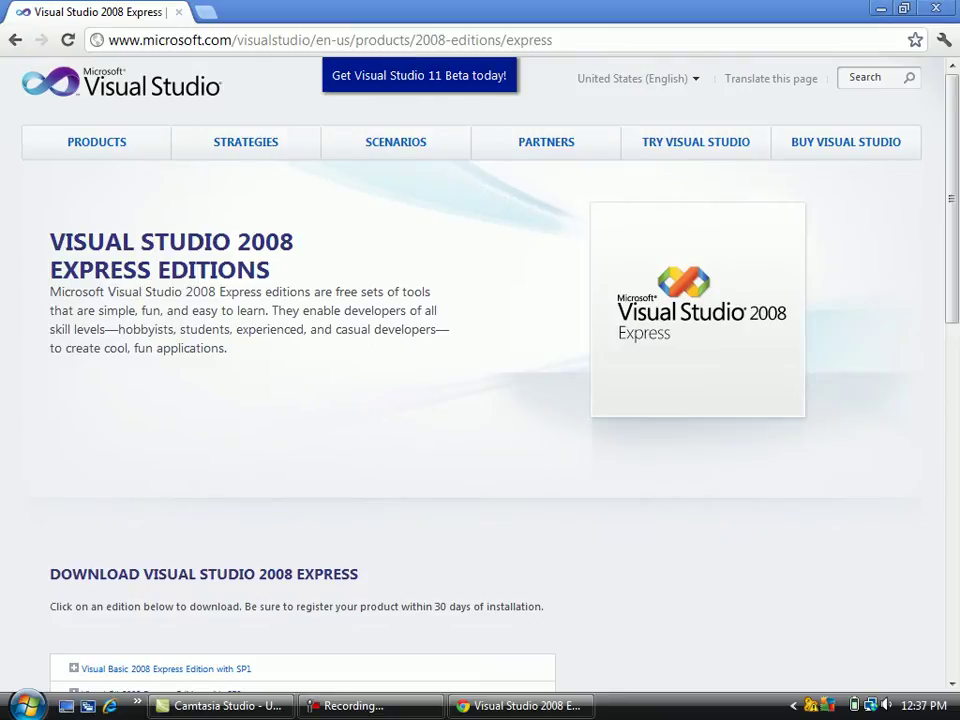
Go back to the Visual C++ 2010 Express page and view its product registration page, closing the sign-in page.
{"action": "left_click", "coordinate": [15, 40]}
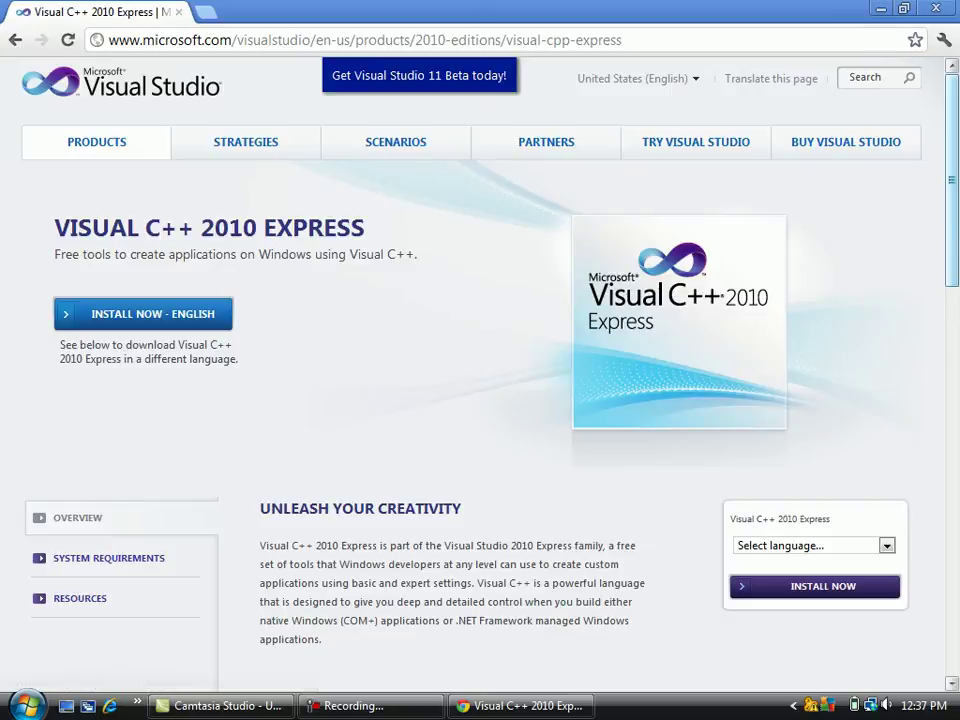
{"action": "scroll", "coordinate": [480, 380], "scroll_direction": "down", "scroll_amount": 3}
{"action": "scroll", "coordinate": [480, 380], "scroll_direction": "down", "scroll_amount": 2}
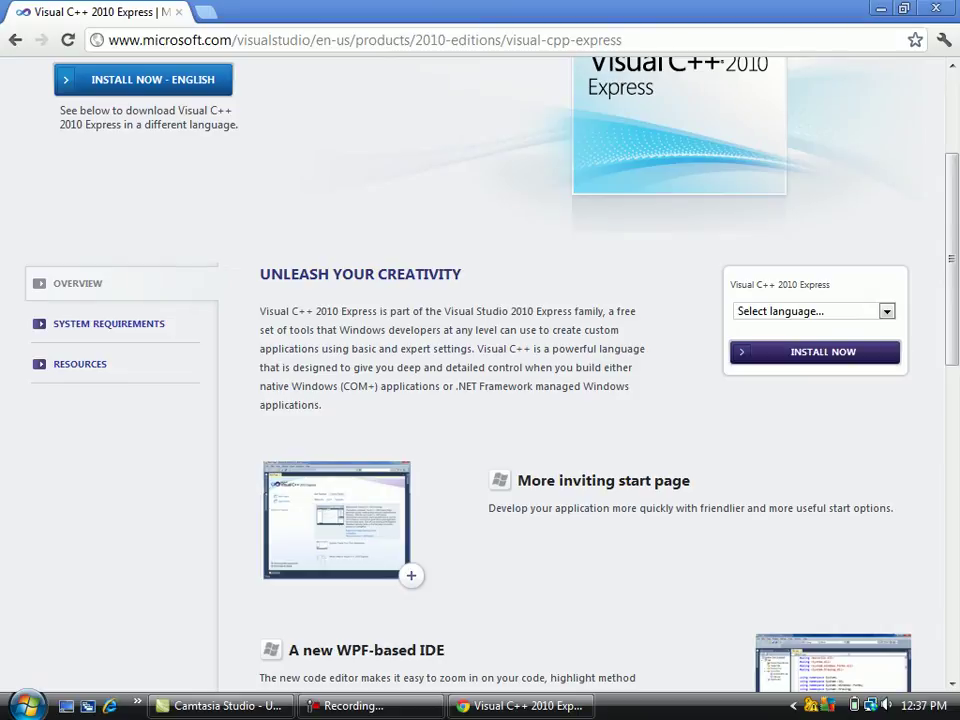
{"action": "left_click", "coordinate": [80, 364]}
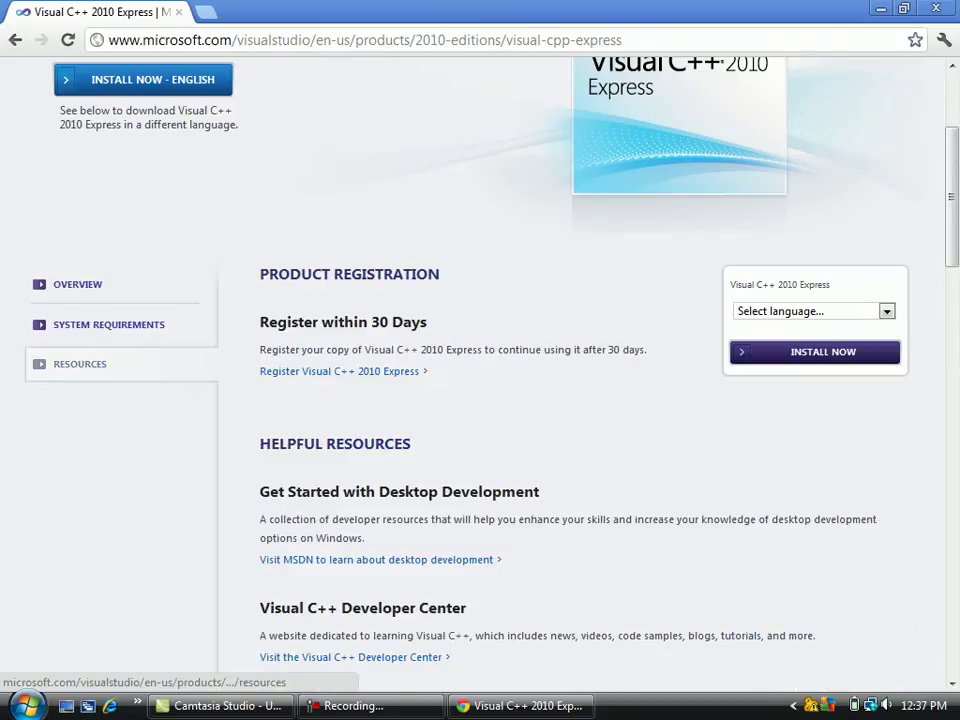
{"action": "left_click", "coordinate": [339, 371]}
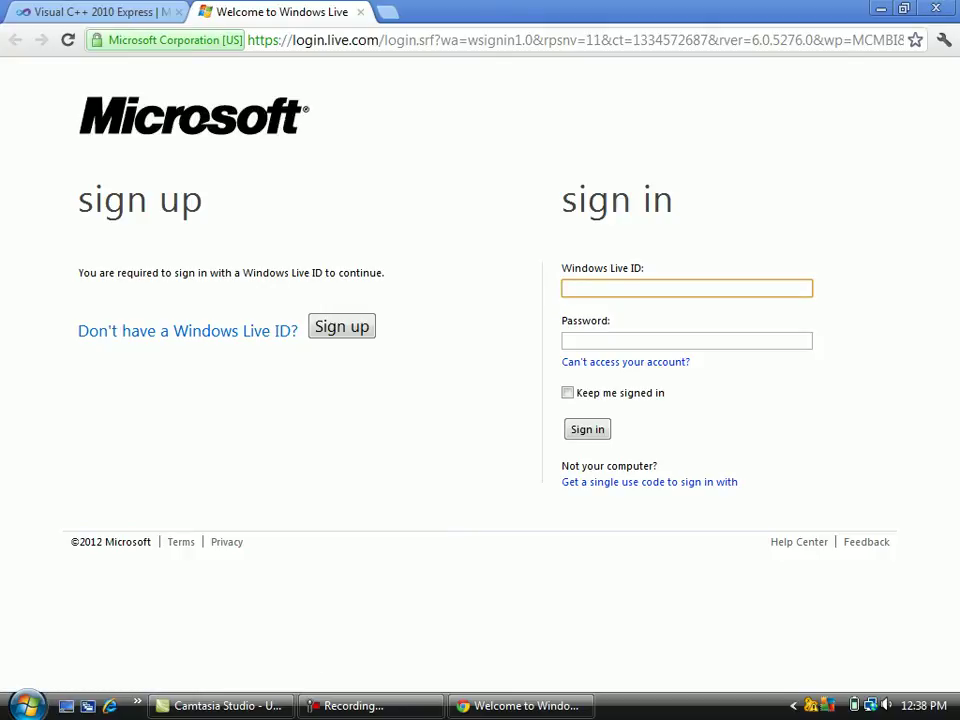
{"action": "left_click", "coordinate": [361, 12]}
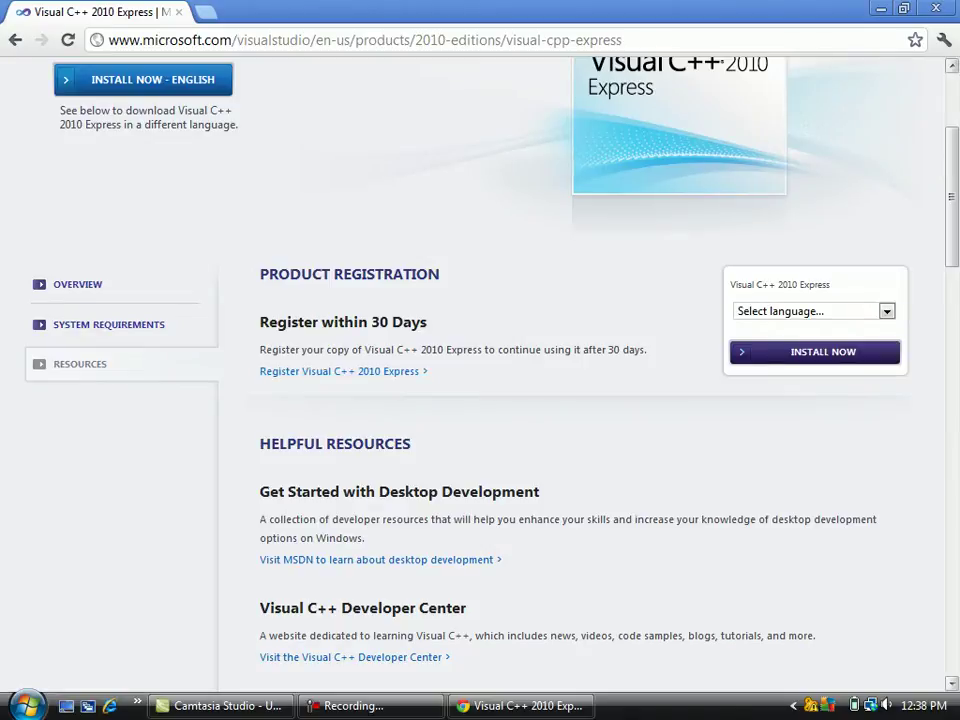
Choose English as the Visual C++ 2010 Express installation language and close the browser.
{"action": "left_click", "coordinate": [886, 311]}
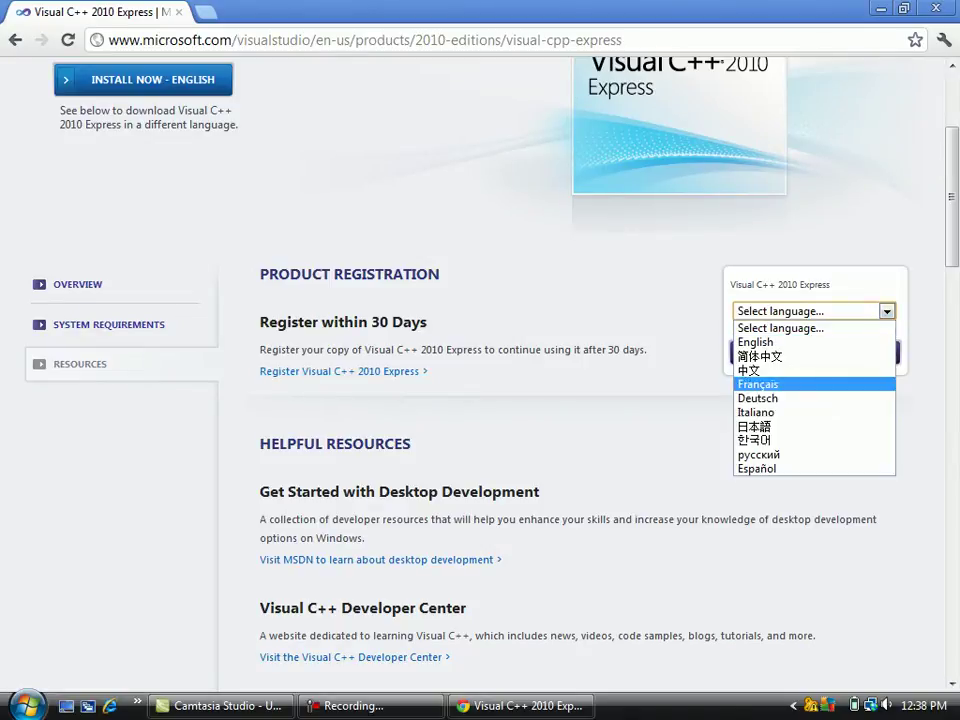
{"action": "left_click", "coordinate": [760, 340]}
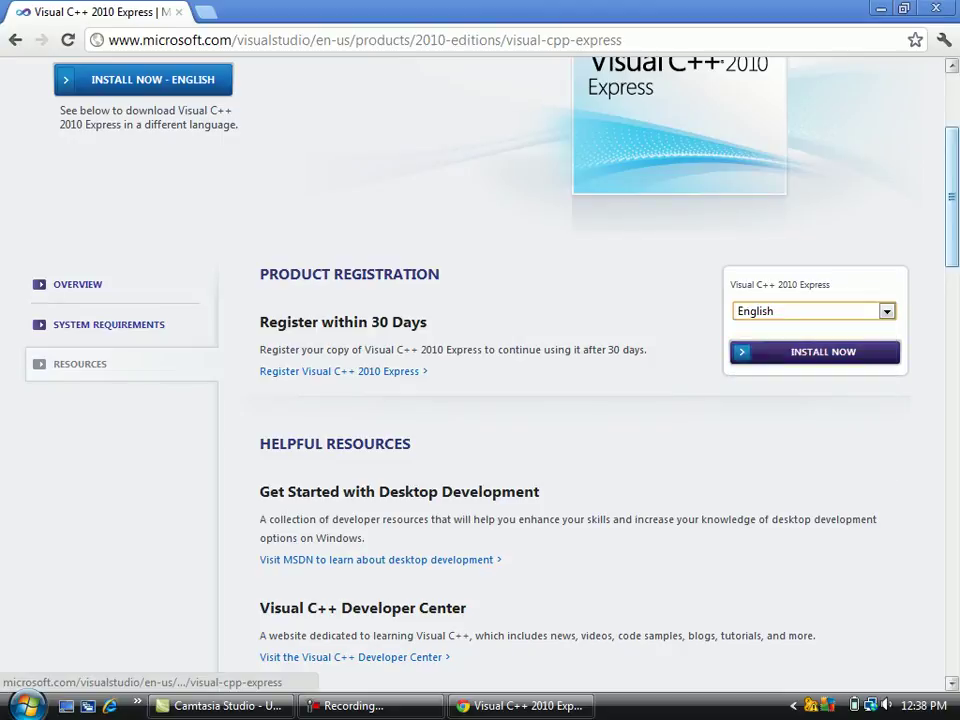
{"action": "scroll", "coordinate": [480, 380], "scroll_direction": "up", "scroll_amount": 3}
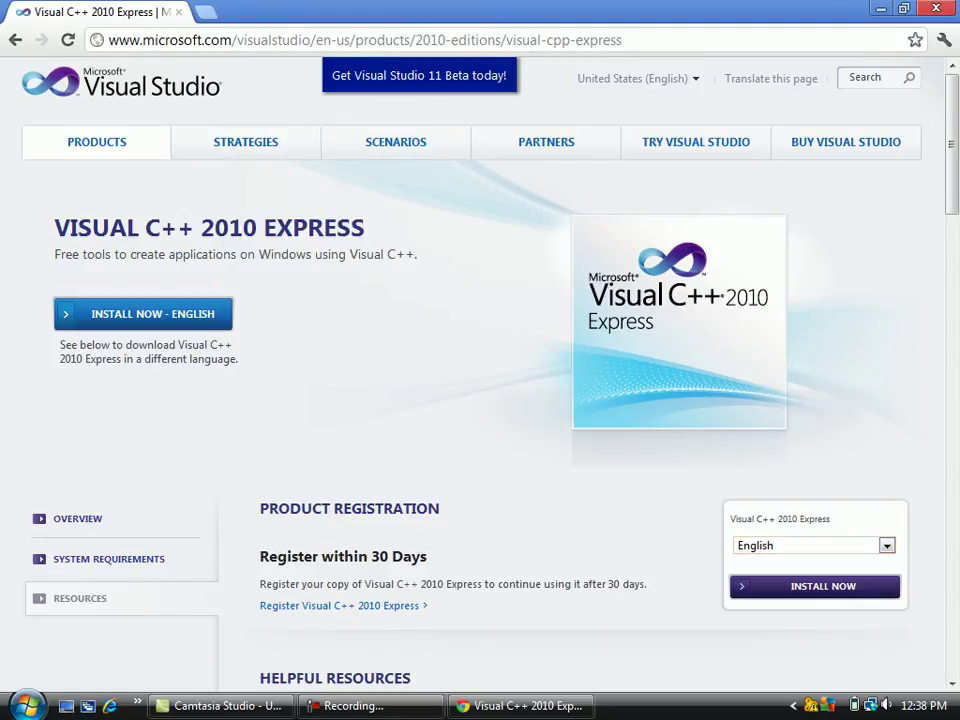
{"action": "key", "text": "alt+F4"}
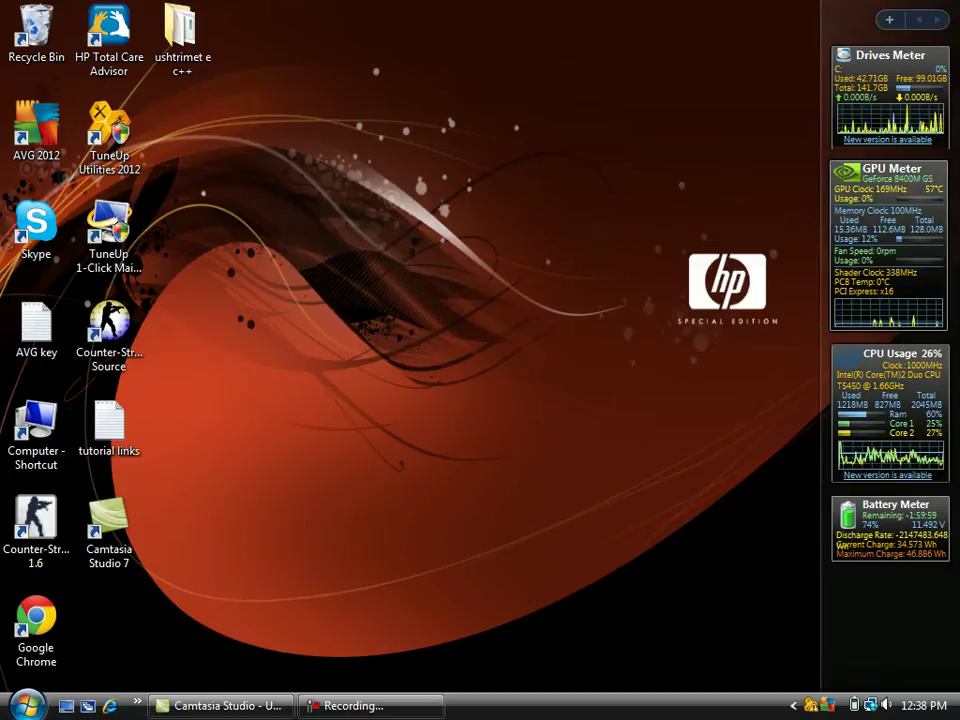
Launch Microsoft Visual C++ 2010 Express and start a new project with the Win32 Console Application template.
{"action": "left_click", "coordinate": [27, 705]}
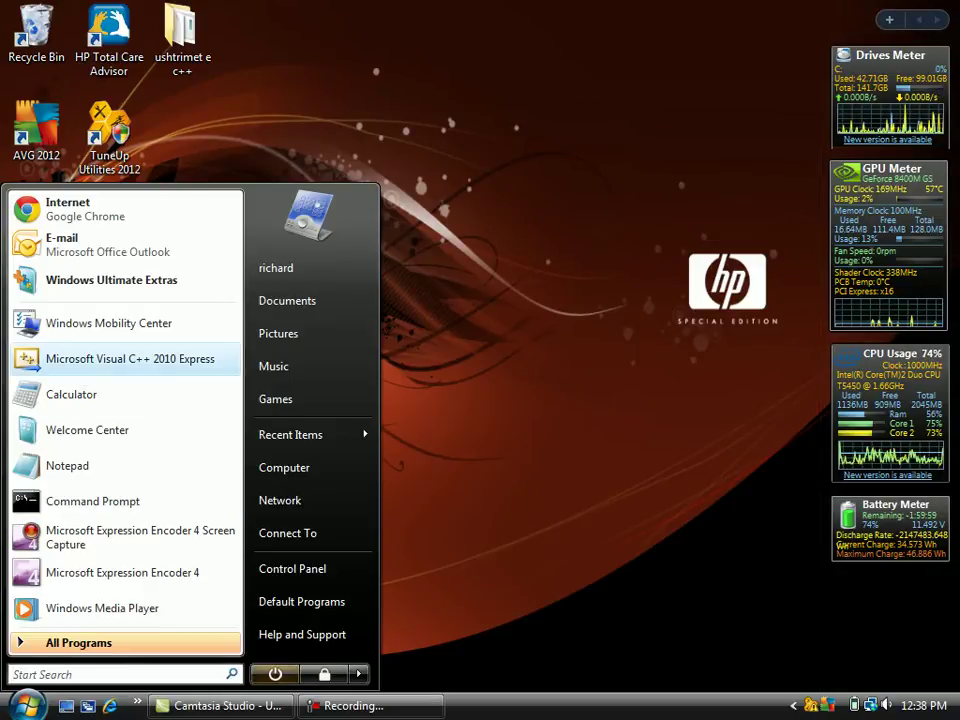
{"action": "left_click", "coordinate": [130, 358]}
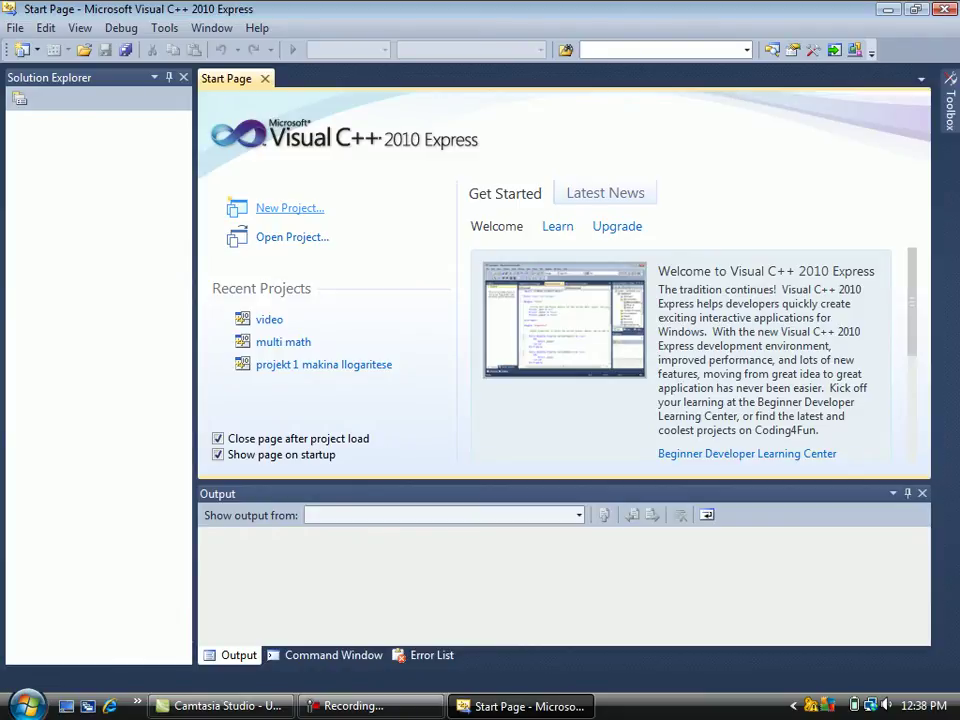
{"action": "left_click", "coordinate": [289, 208]}
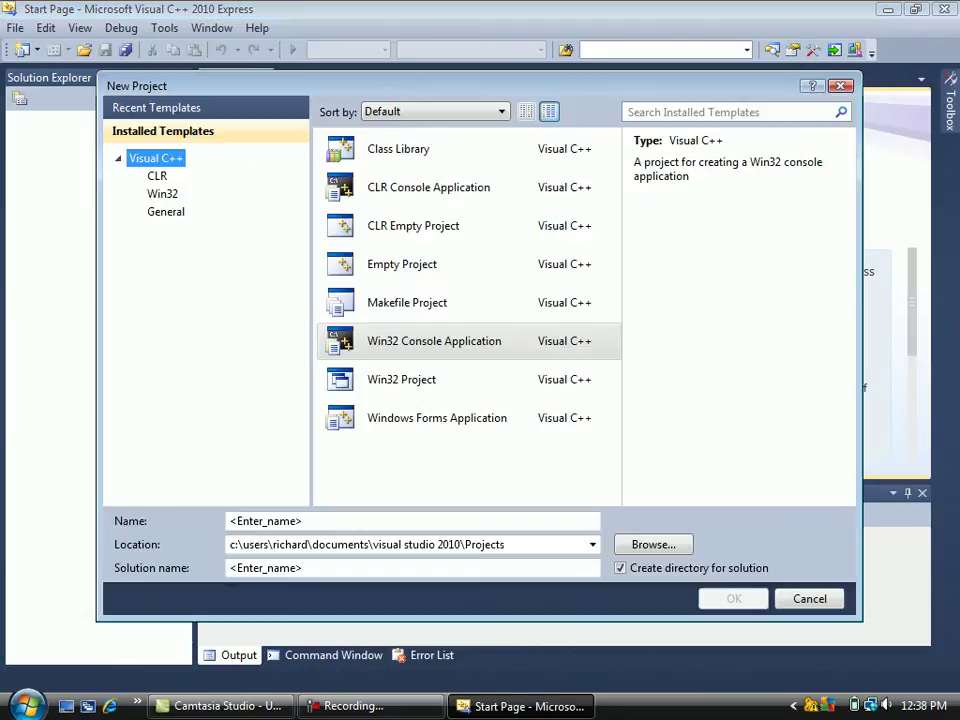
{"action": "left_click", "coordinate": [434, 341]}
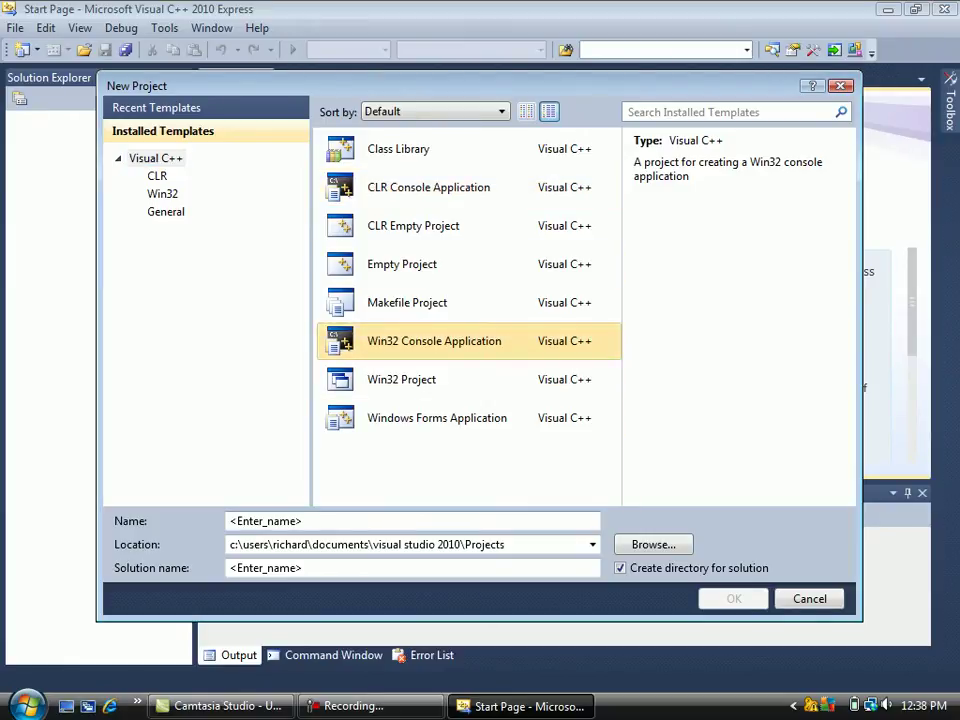
Name the project "video c++" and create it as a console application with the wizard's default settings.
{"action": "left_click", "coordinate": [265, 521]}
{"action": "key", "text": "ctrl+a"}
{"action": "key", "text": "BackSpace"}
{"action": "type", "text": "video "}
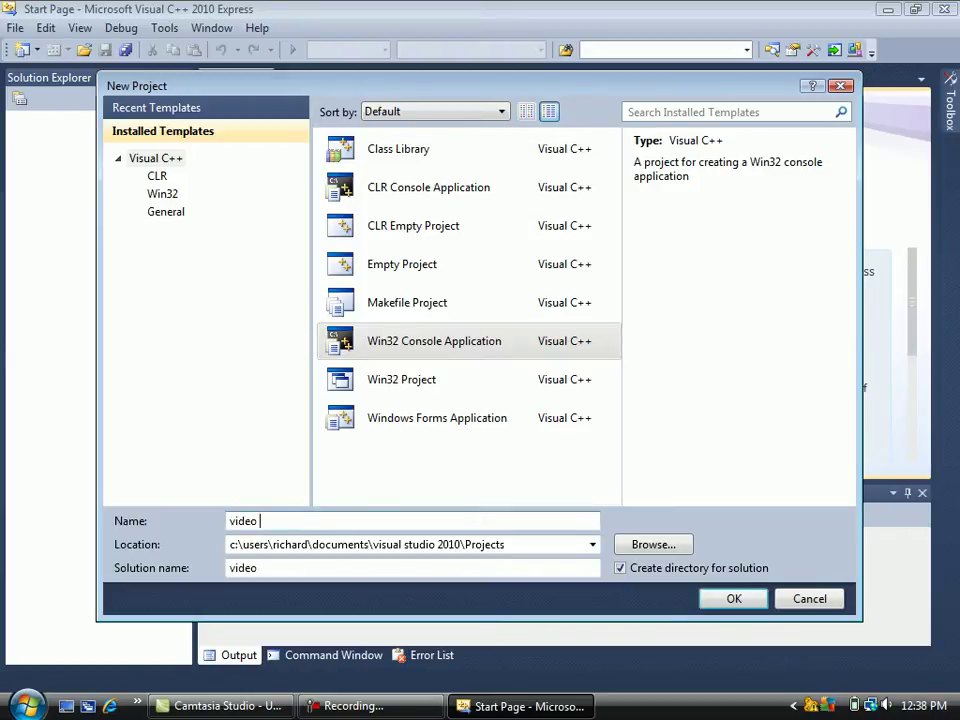
{"action": "type", "text": "c++"}
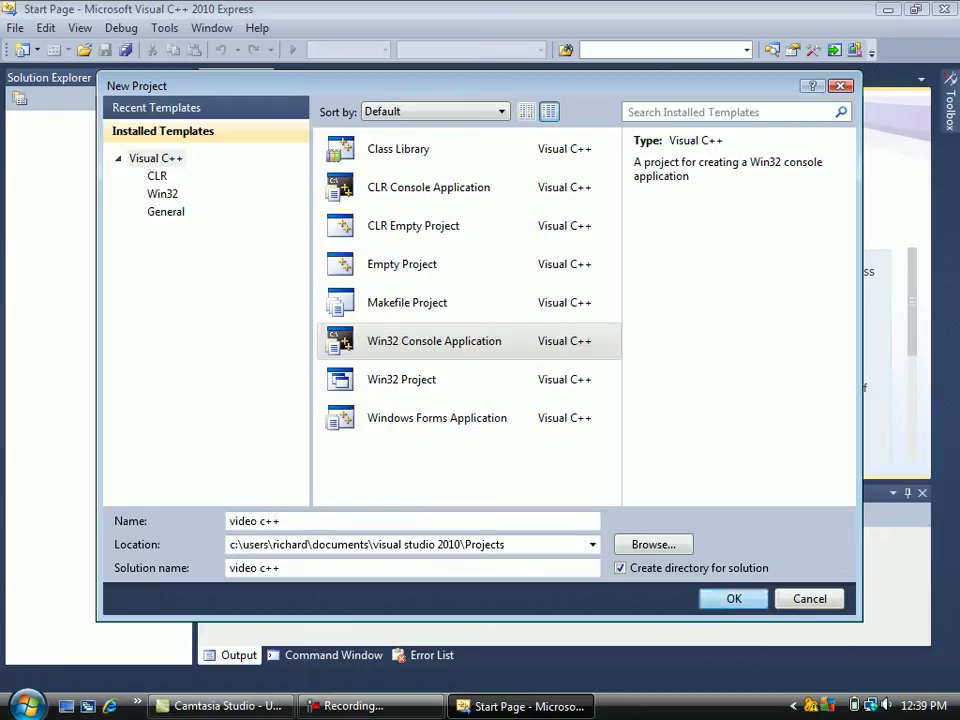
{"action": "key", "text": "Return"}
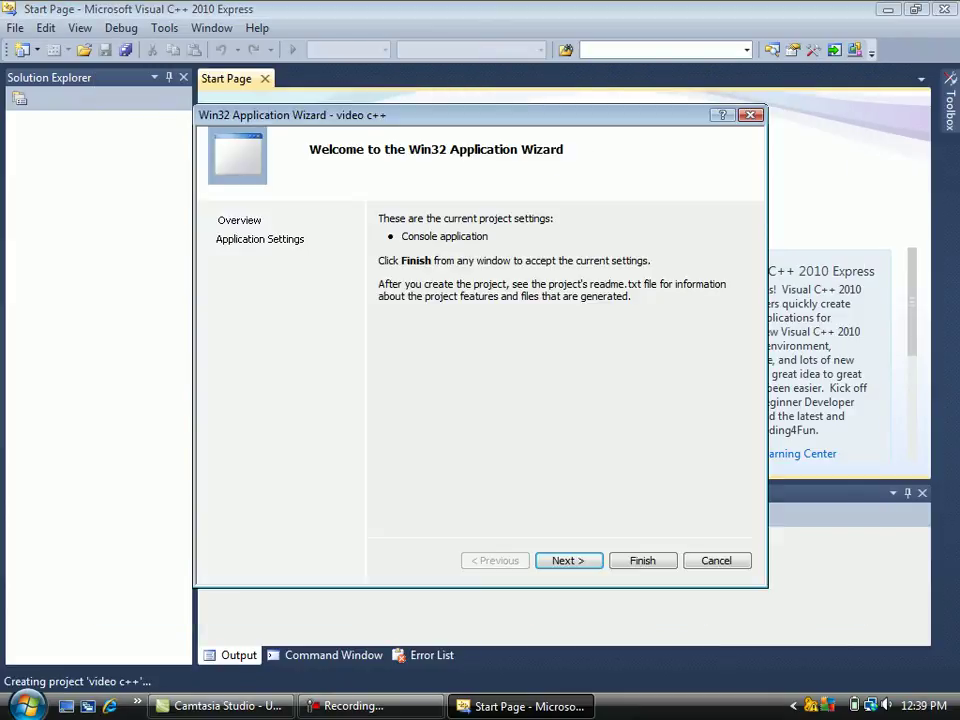
{"action": "key", "text": "Return"}
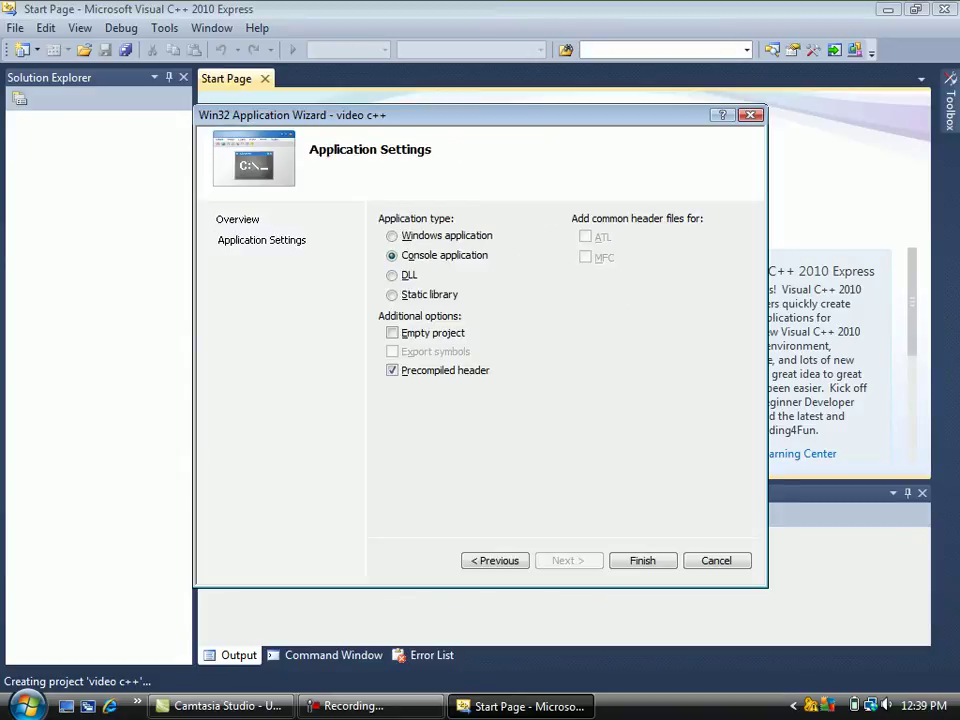
{"action": "key", "text": "Return"}
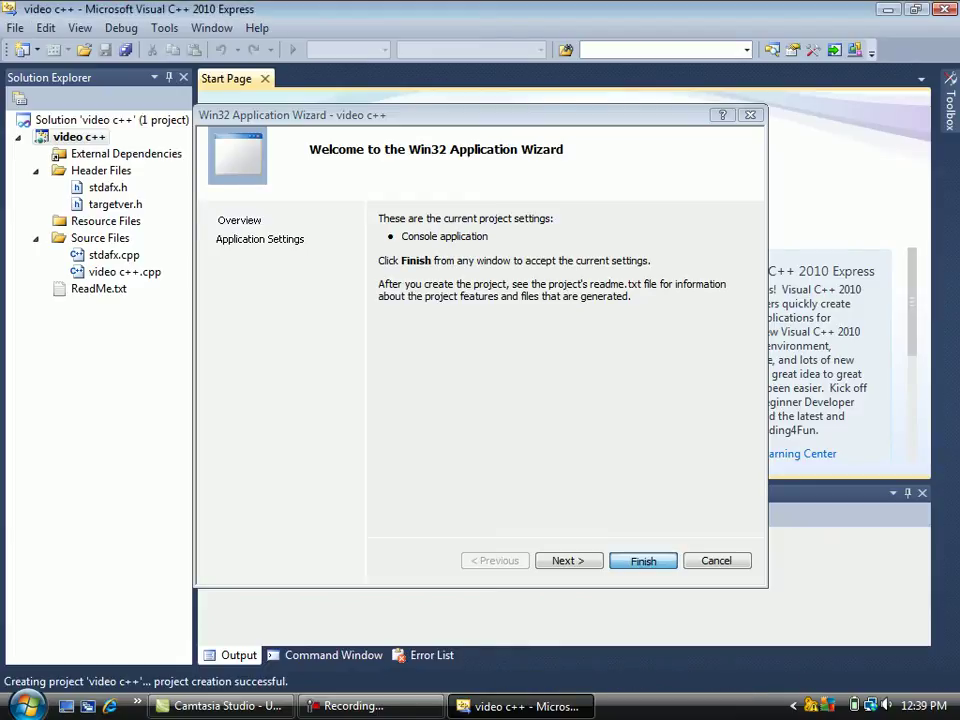
Finish the project wizard and remove the "video c++" project from the solution, confirming the removal.
{"action": "key", "text": "Return"}
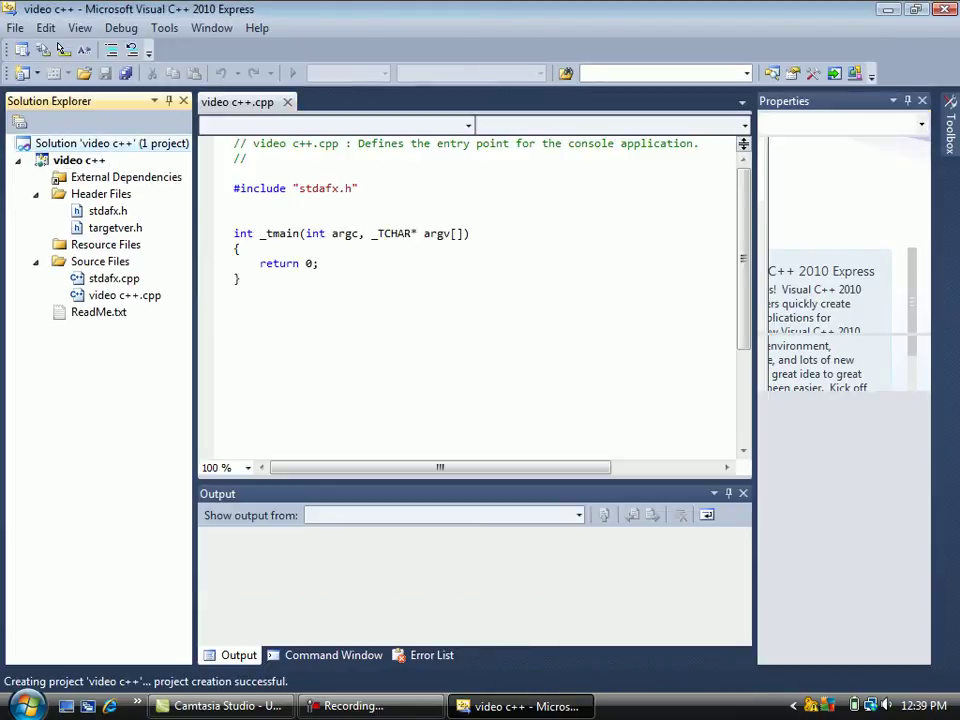
{"action": "right_click", "coordinate": [76, 142]}
{"action": "key", "text": "Escape"}
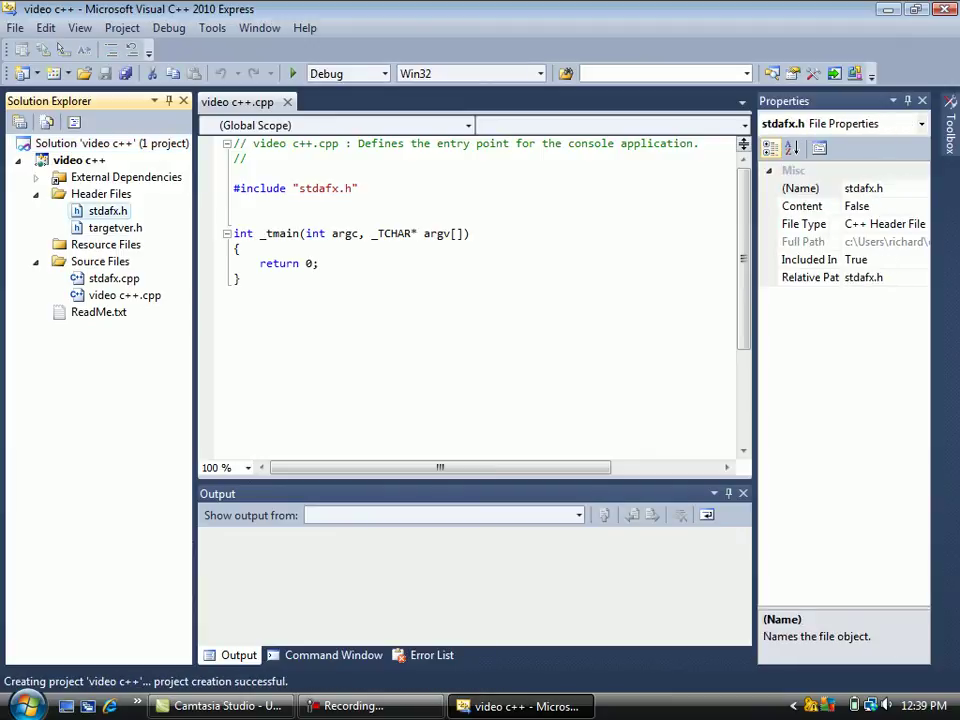
{"action": "right_click", "coordinate": [57, 160]}
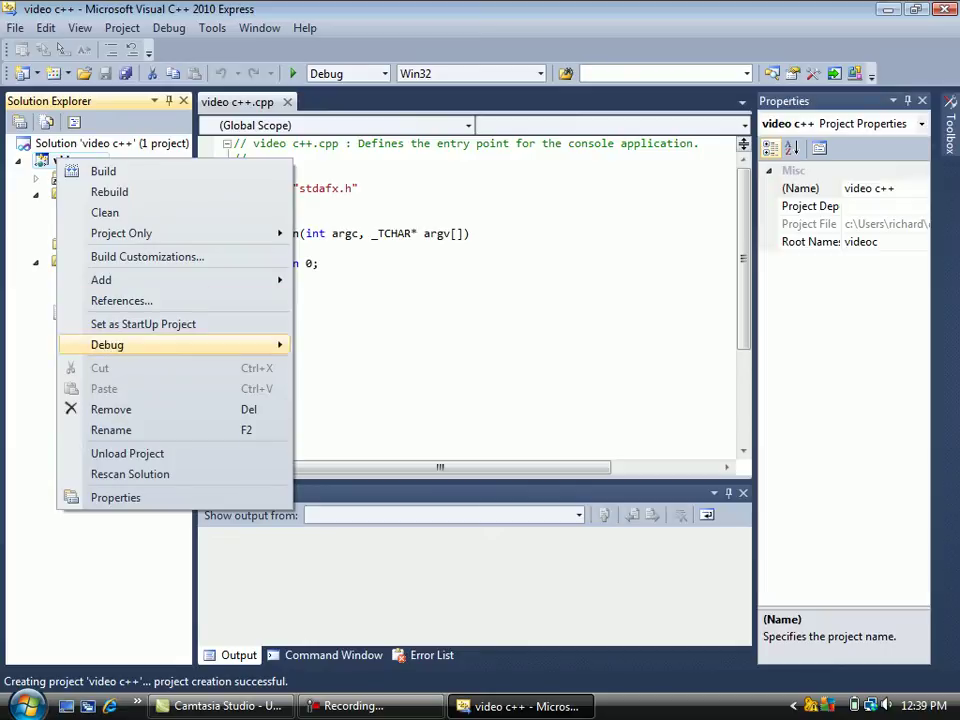
{"action": "left_click", "coordinate": [111, 409]}
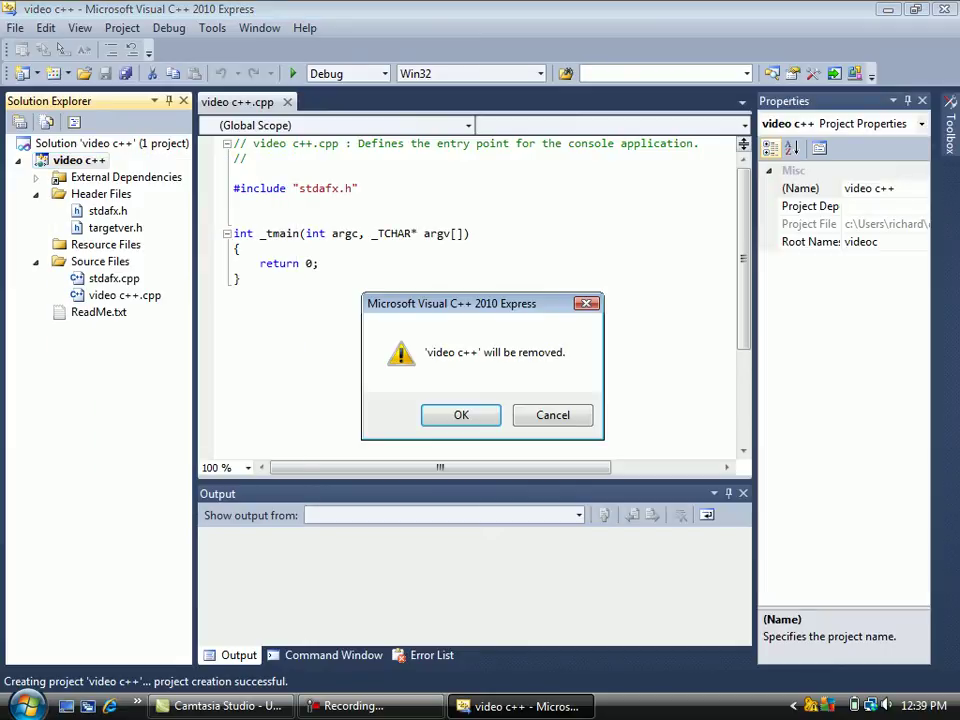
{"action": "key", "text": "Return"}
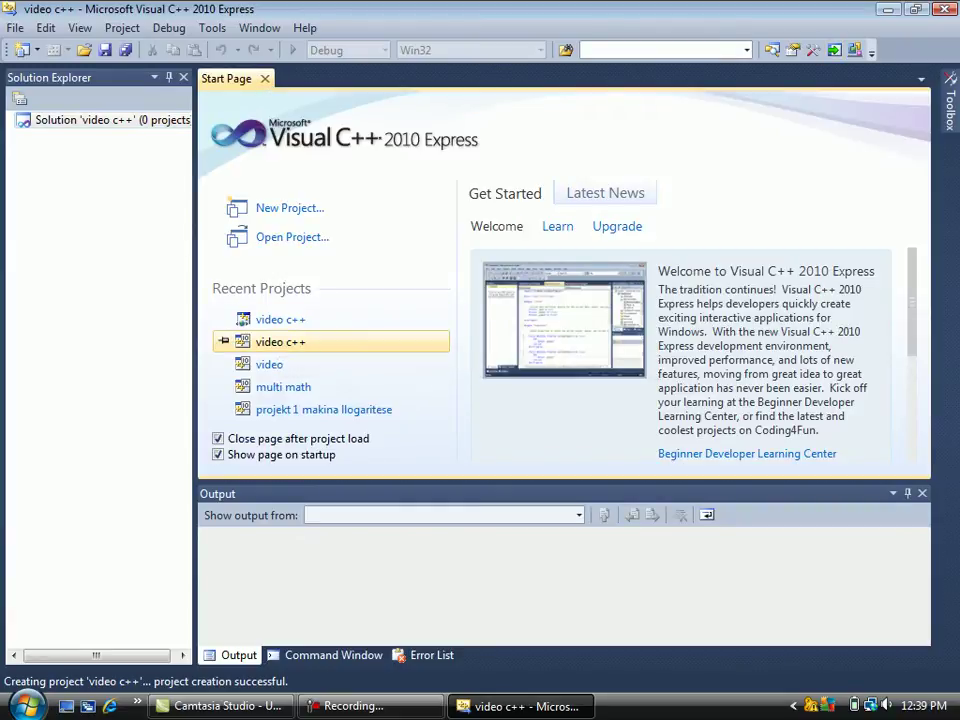
Delete the files in the "video c++" project's containing folder, skipping the database file in use, and close the folder.
{"action": "right_click", "coordinate": [277, 341]}
{"action": "left_click", "coordinate": [360, 369]}
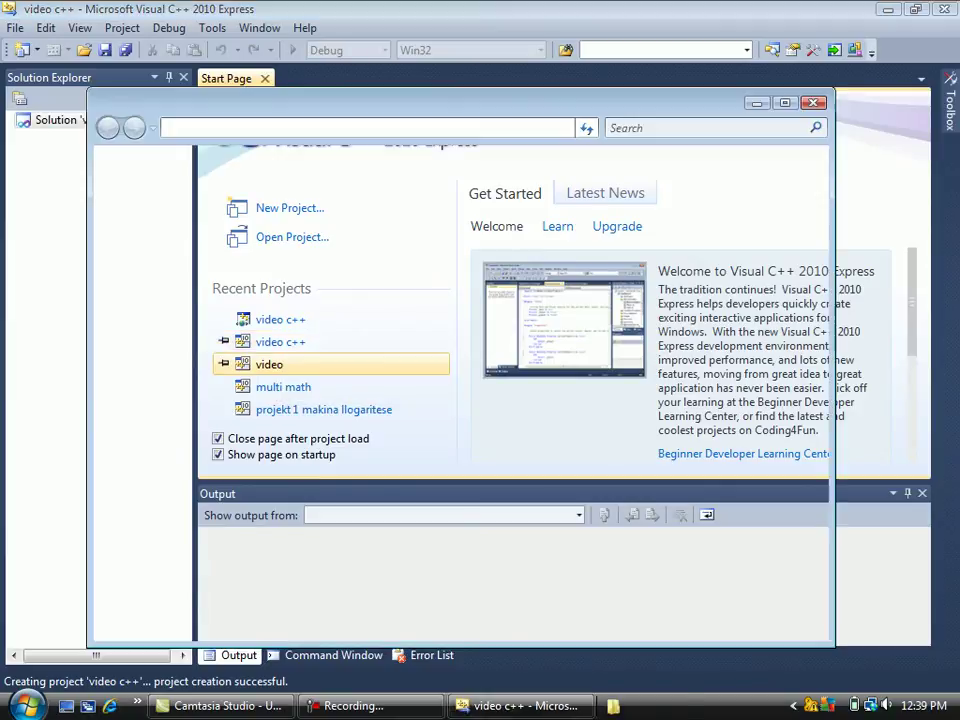
{"action": "left_click_drag", "start_coordinate": [499, 418], "coordinate": [330, 200]}
{"action": "key", "text": "Delete"}
{"action": "key", "text": "Return"}
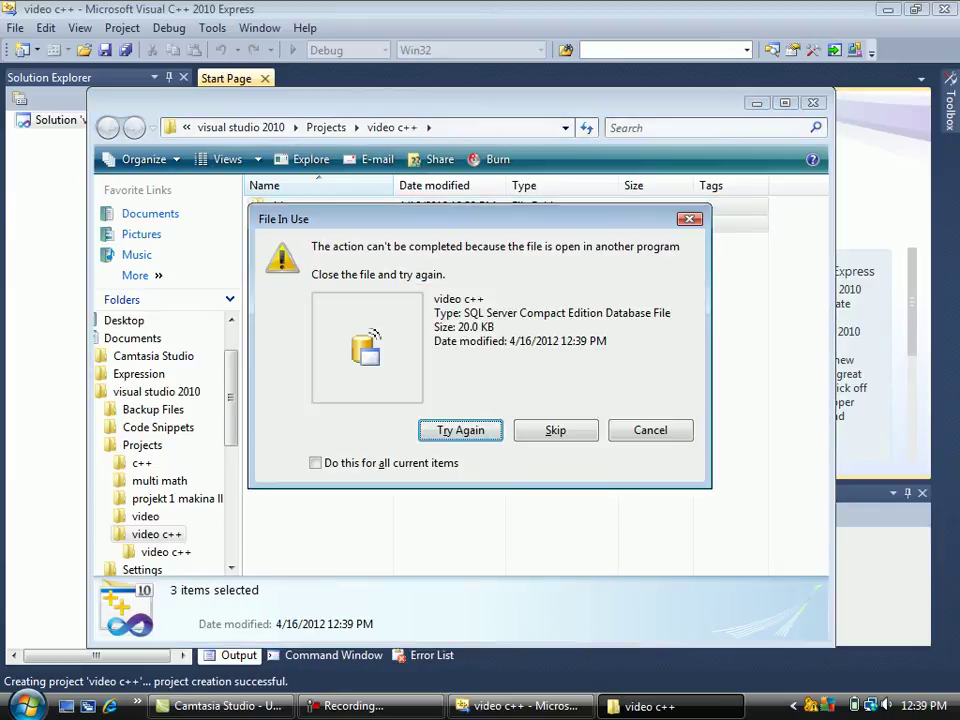
{"action": "key", "text": "s"}
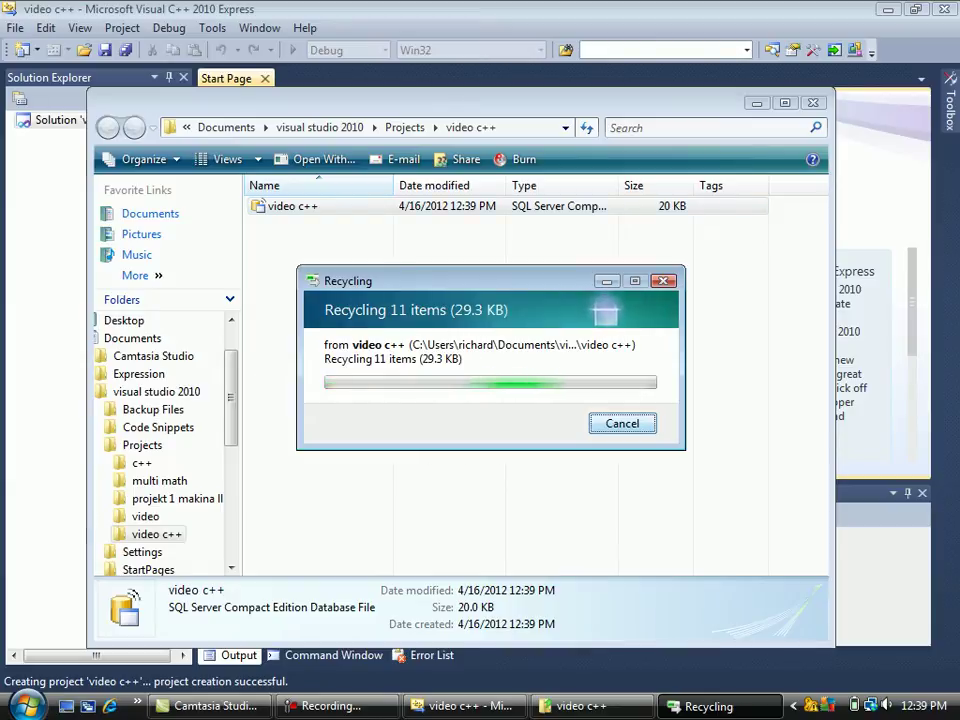
{"action": "key", "text": "alt+F4"}
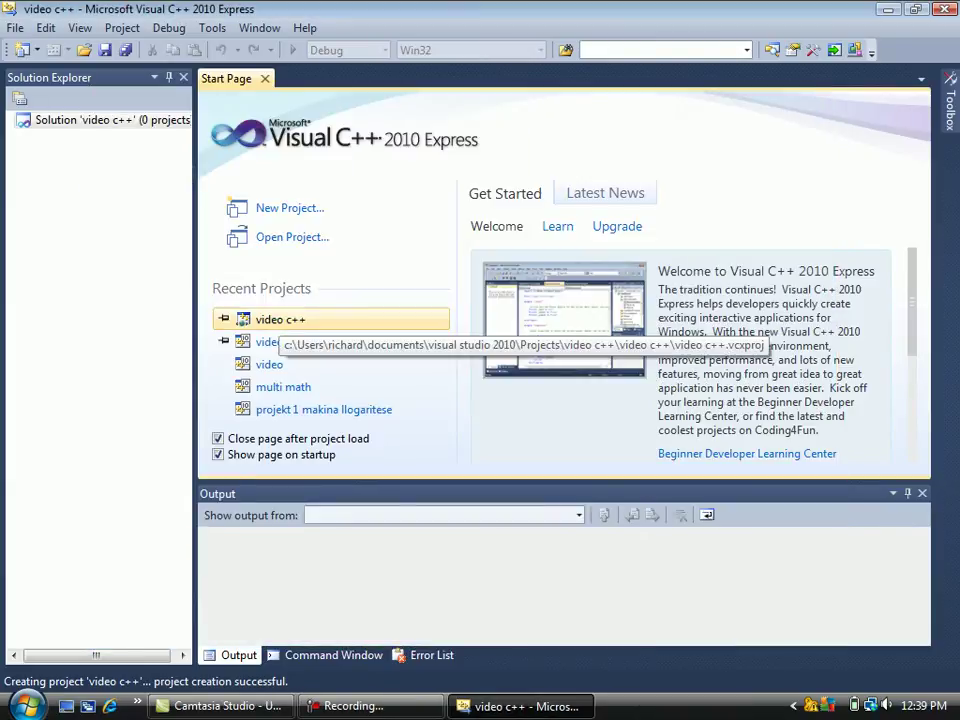
Remove the first "video c++" entry from the recent projects and check the containing folder of the remaining "video c++" entry.
{"action": "right_click", "coordinate": [300, 318]}
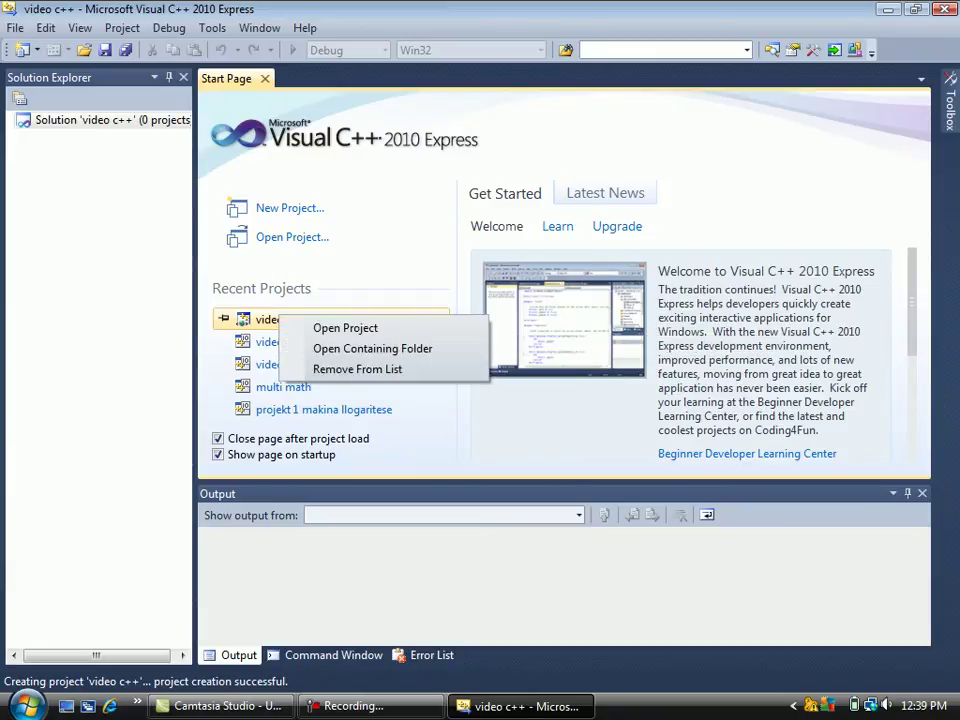
{"action": "left_click", "coordinate": [343, 366]}
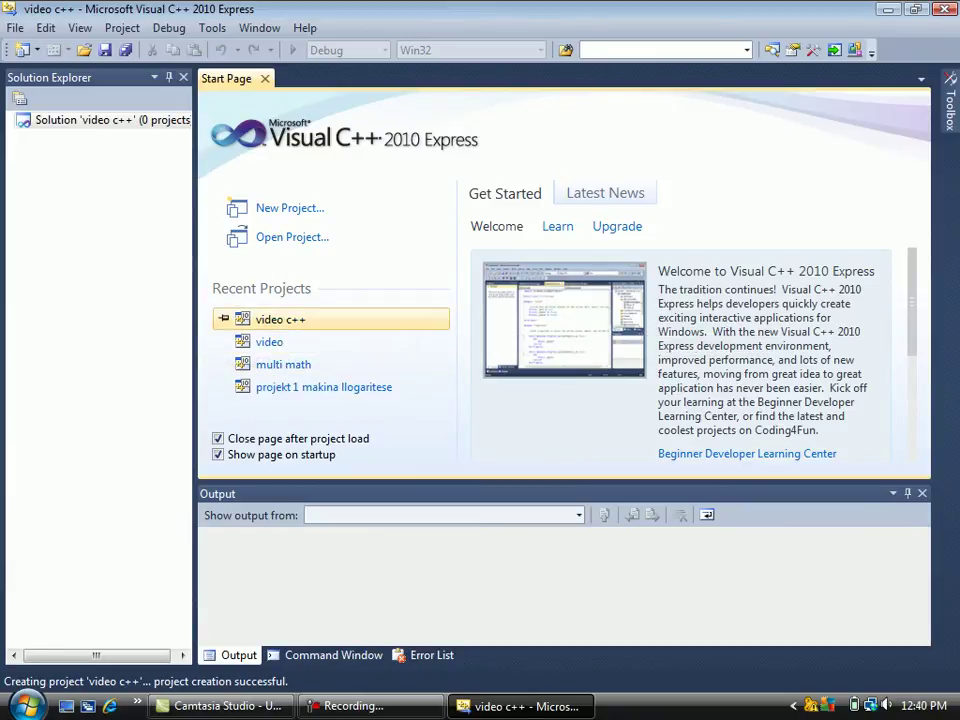
{"action": "right_click", "coordinate": [291, 322]}
{"action": "left_click", "coordinate": [386, 360]}
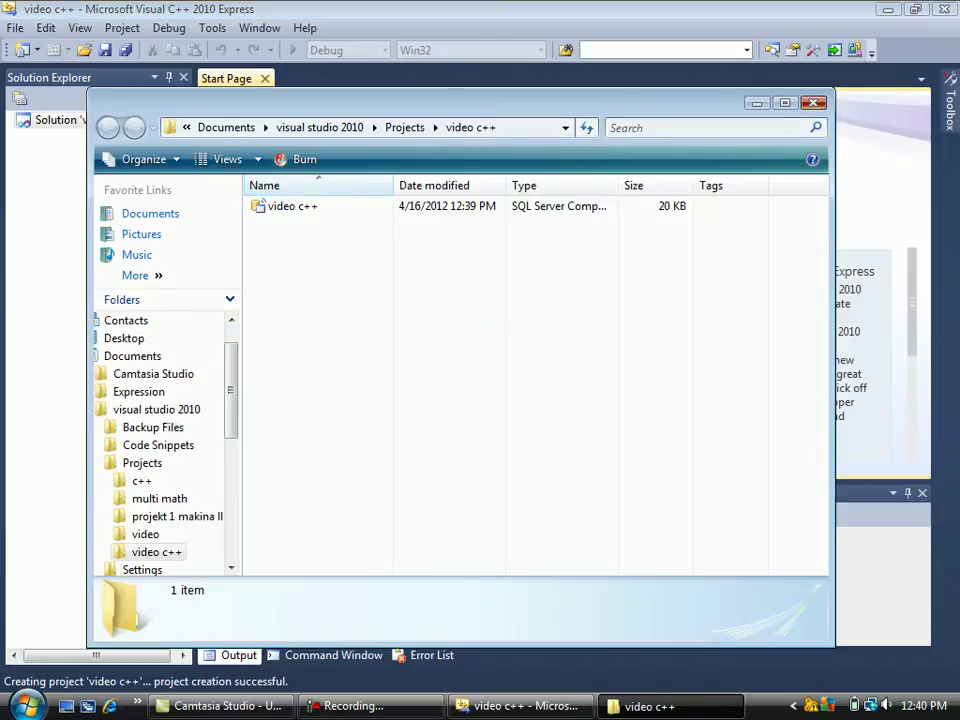
{"action": "key", "text": "alt+F4"}
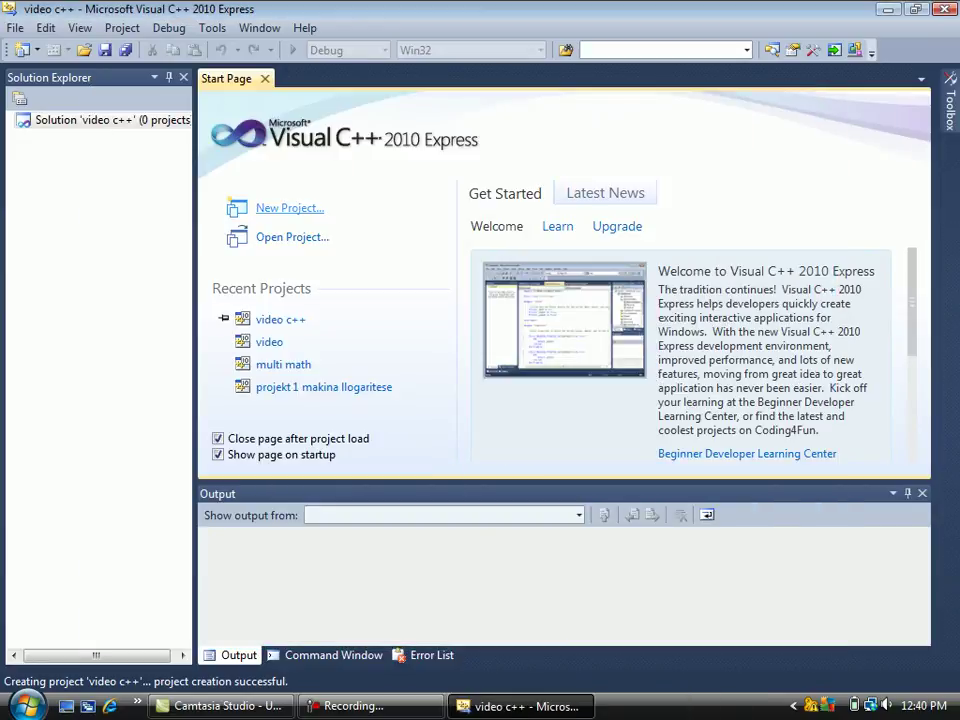
Start a new Win32 Console Application project, first trying the name "c++" and then naming it "c++ video".
{"action": "left_click", "coordinate": [280, 208]}
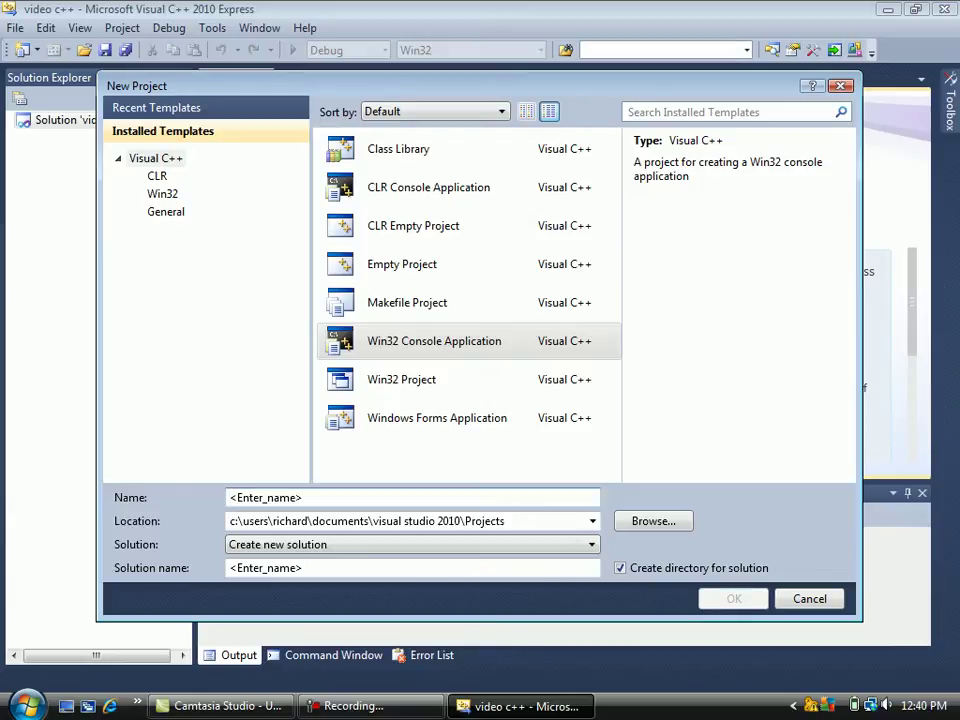
{"action": "key", "text": "shift+End"}
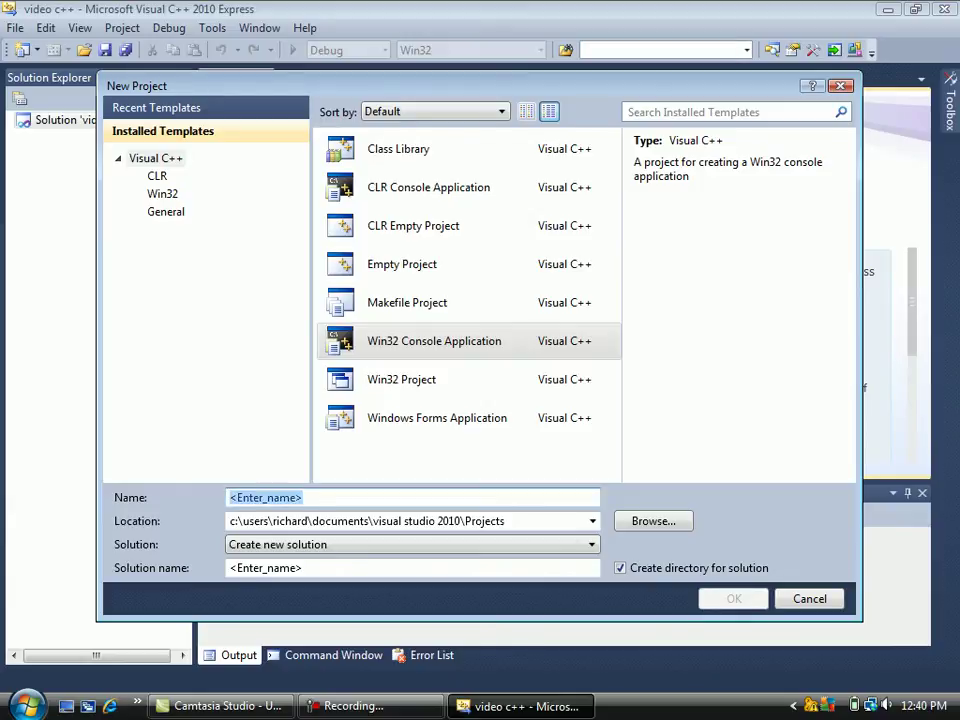
{"action": "key", "text": "BackSpace"}
{"action": "type", "text": "c++"}
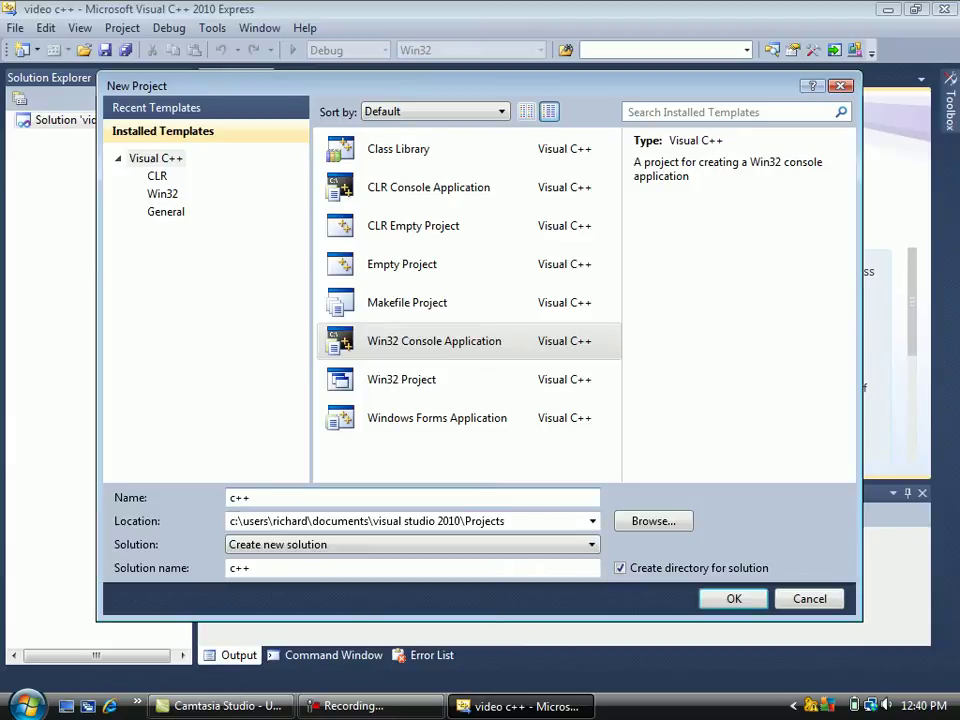
{"action": "key", "text": "Return"}
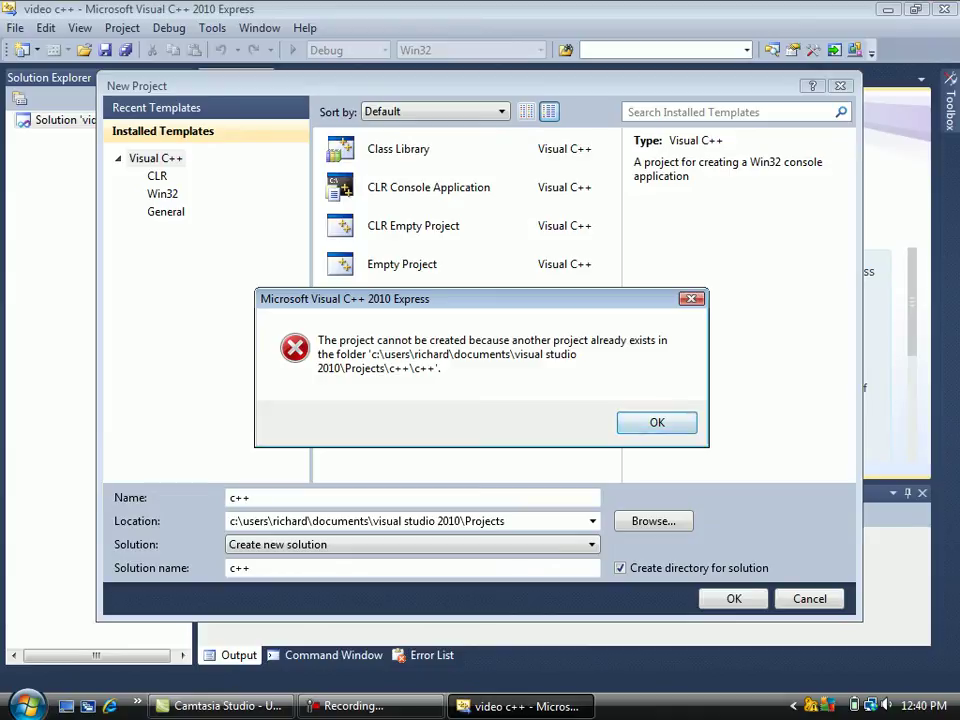
{"action": "key", "text": "Return"}
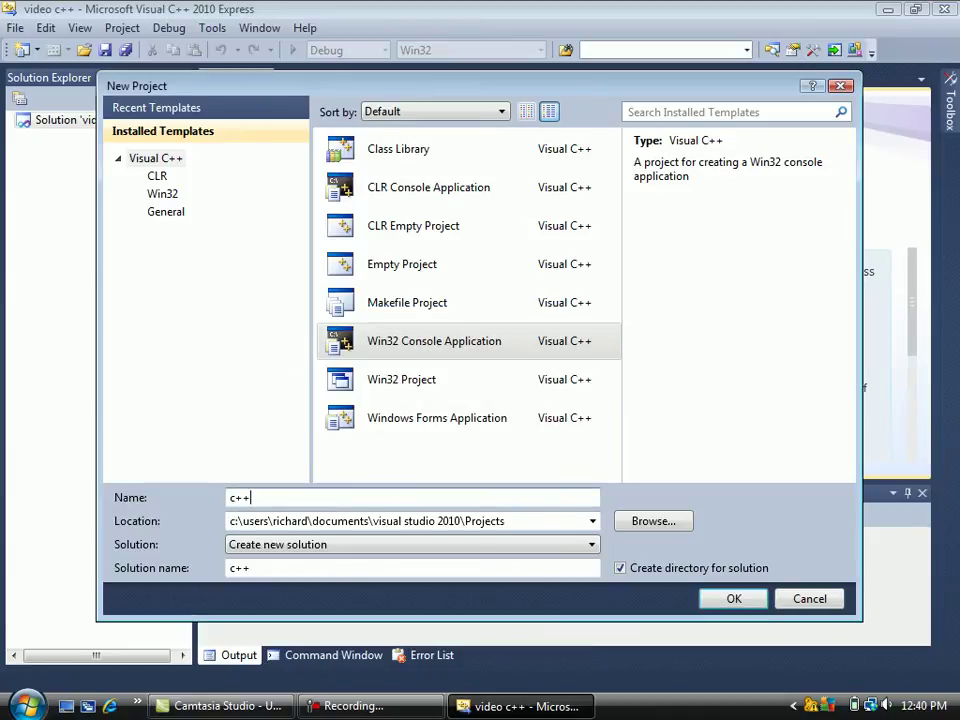
{"action": "type", "text": "video"}
{"action": "key", "text": "Return"}
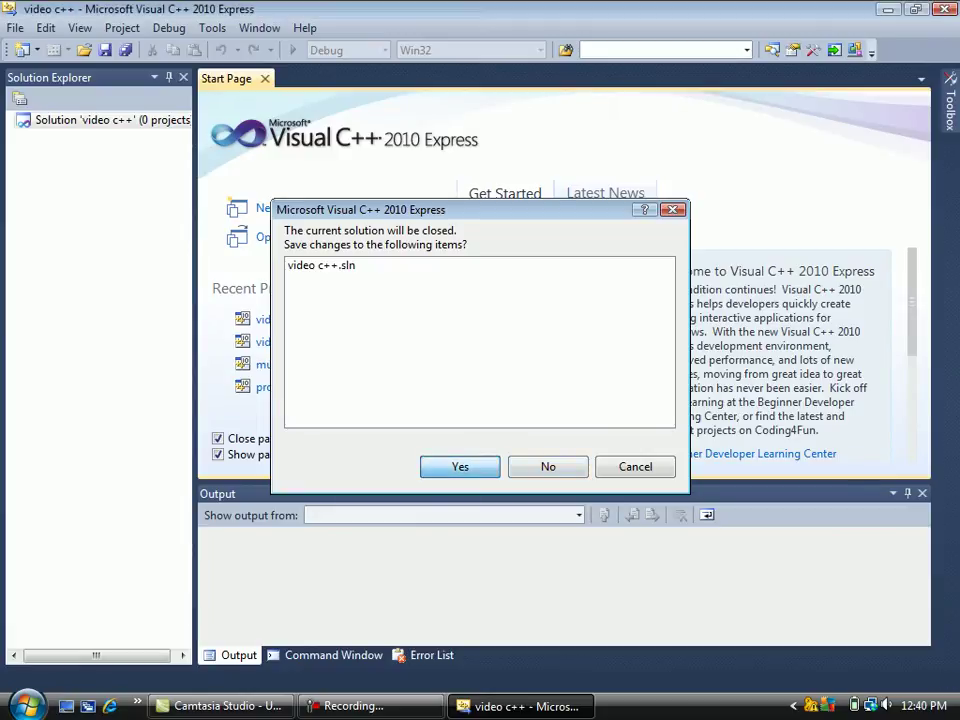
Save the changes to video c++.sln and create the new project as a console application with the Empty project option.
{"action": "key", "text": "Return"}
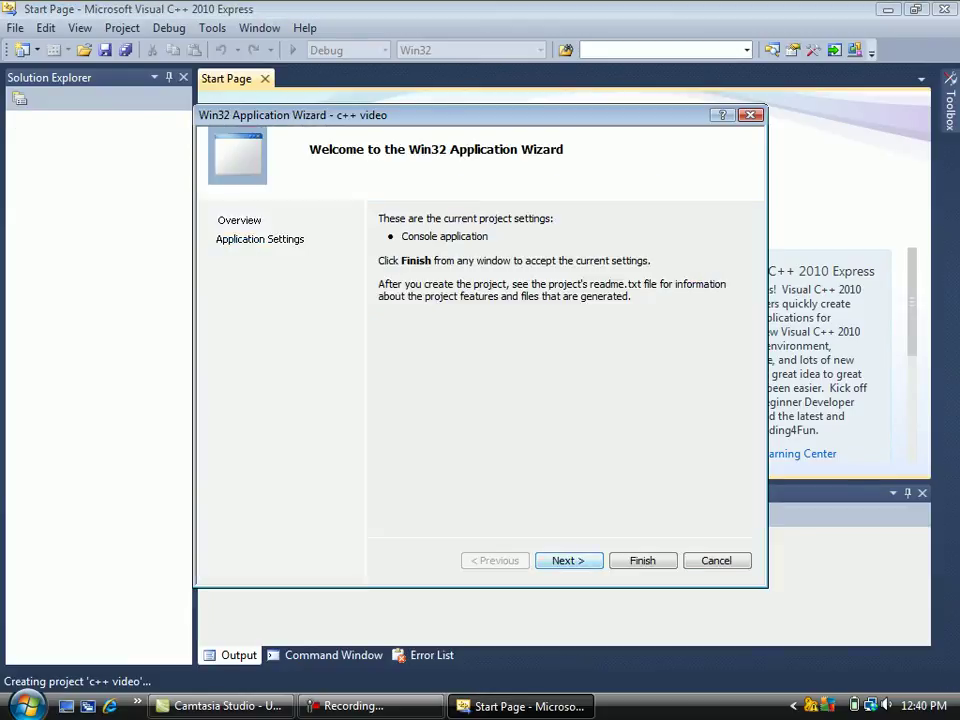
{"action": "key", "text": "Return"}
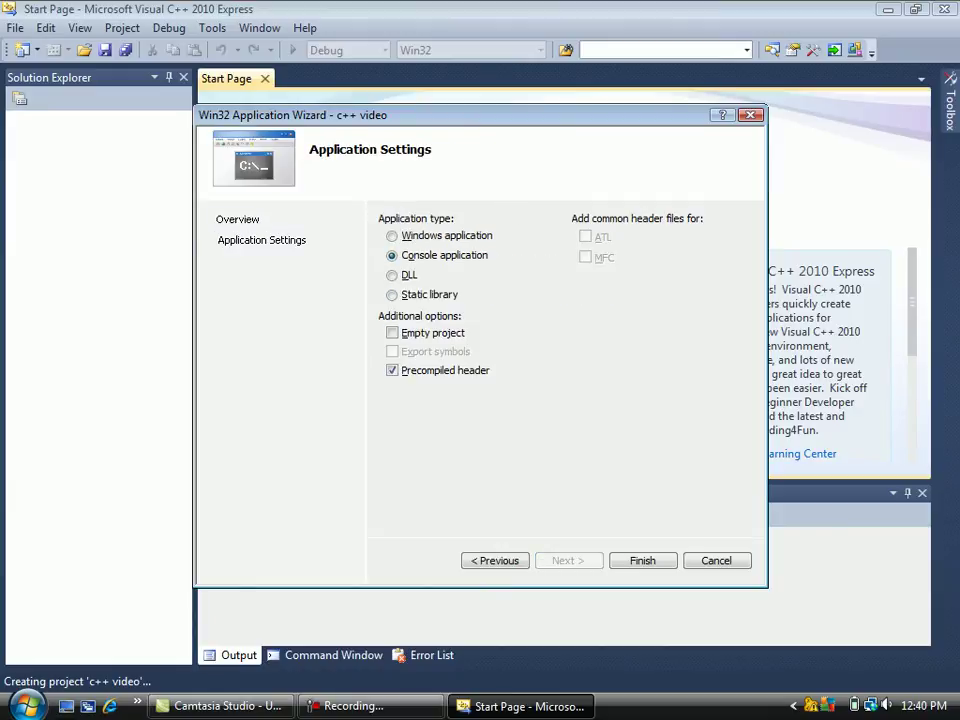
{"action": "left_click", "coordinate": [392, 332]}
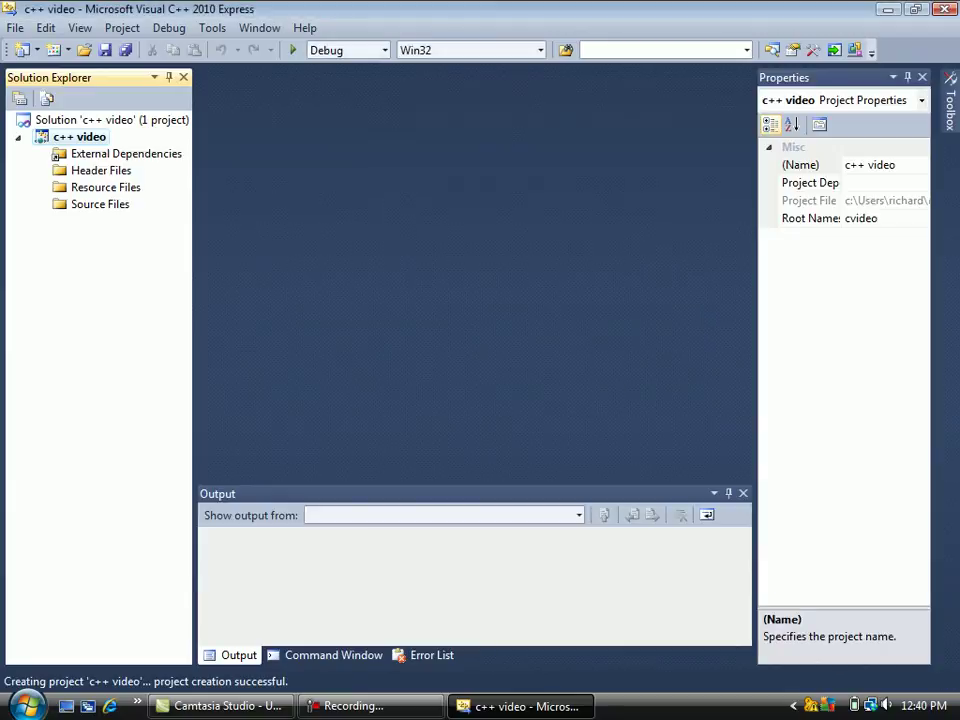
Add a new C++ File (.cpp) item named "video c++" to the "c++ video" project.
{"action": "right_click", "coordinate": [58, 140]}
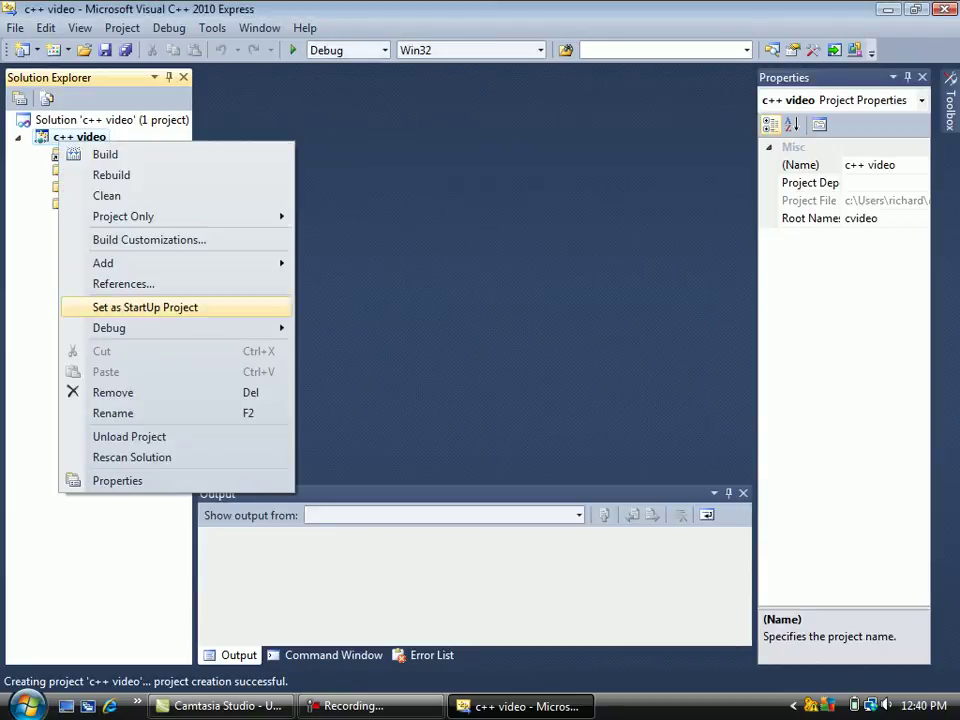
{"action": "key", "text": "Right"}
{"action": "key", "text": "Left"}
{"action": "key", "text": "Right"}
{"action": "key", "text": "Return"}
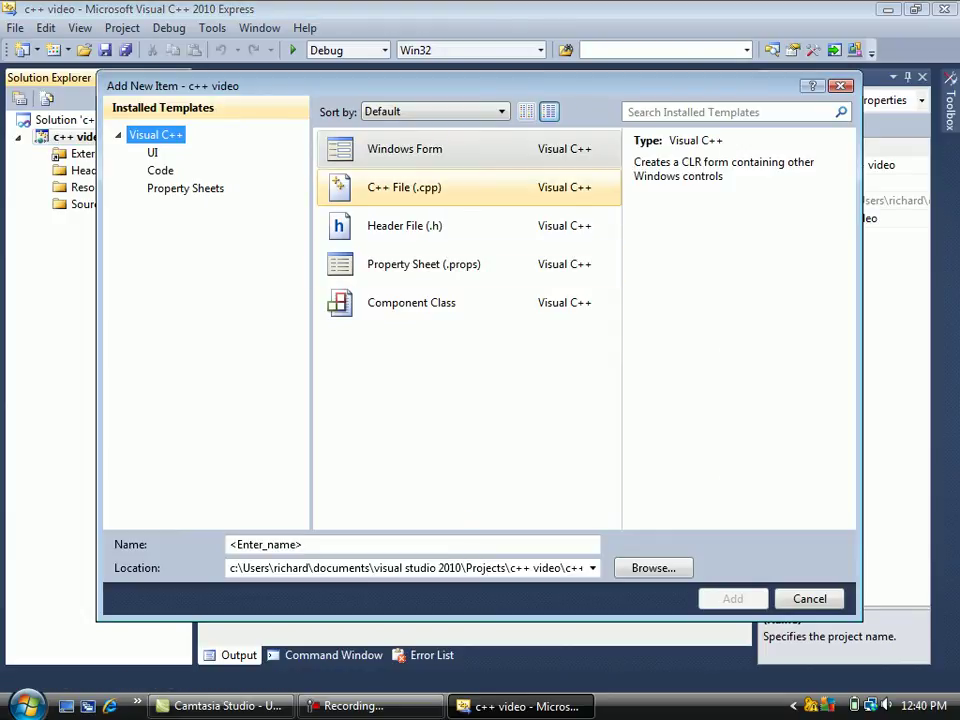
{"action": "key", "text": "Return"}
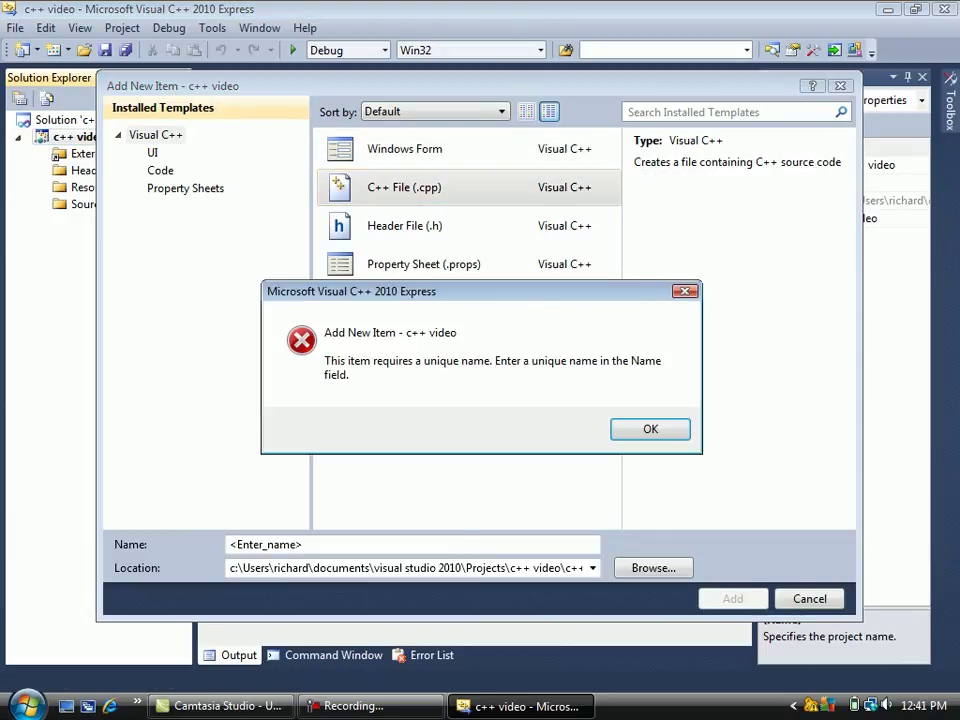
{"action": "key", "text": "Return"}
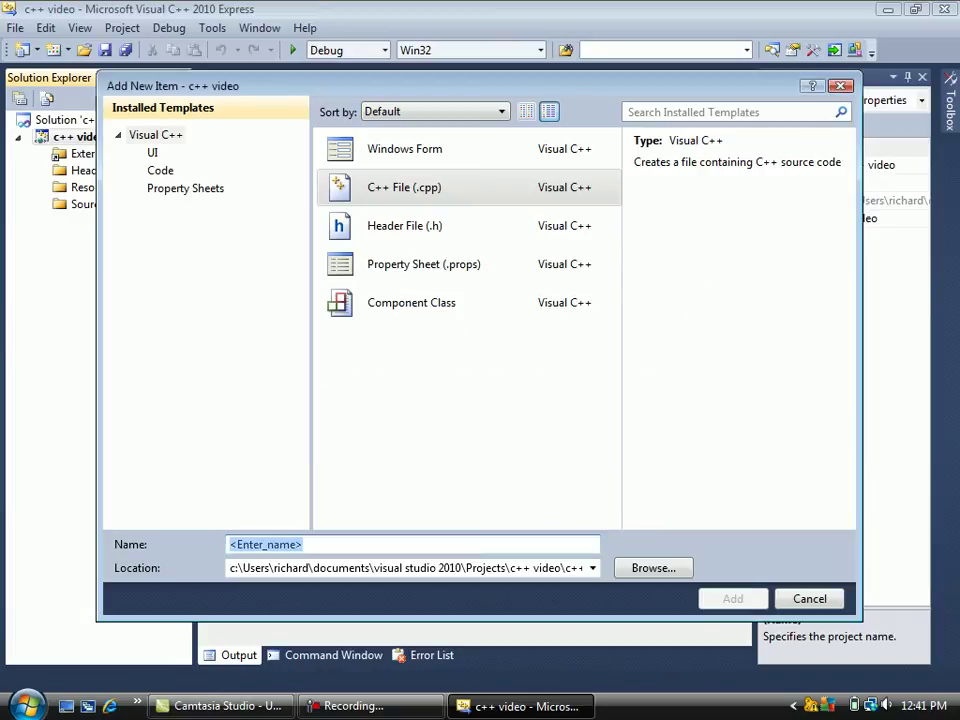
{"action": "type", "text": "vi"}
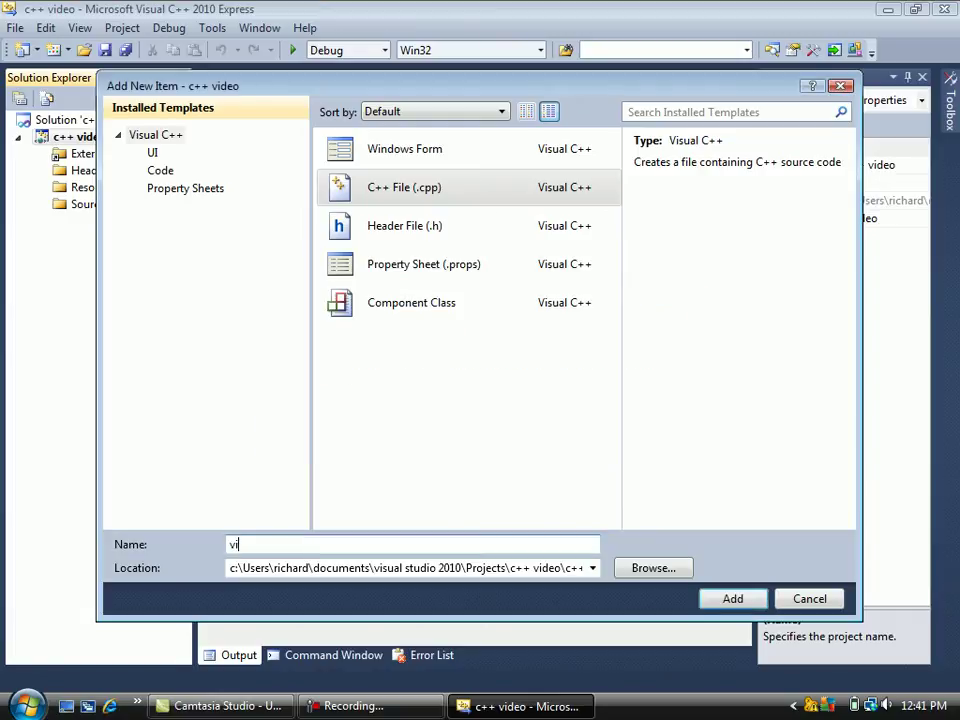
{"action": "type", "text": "deo c++"}
{"action": "key", "text": "Return"}
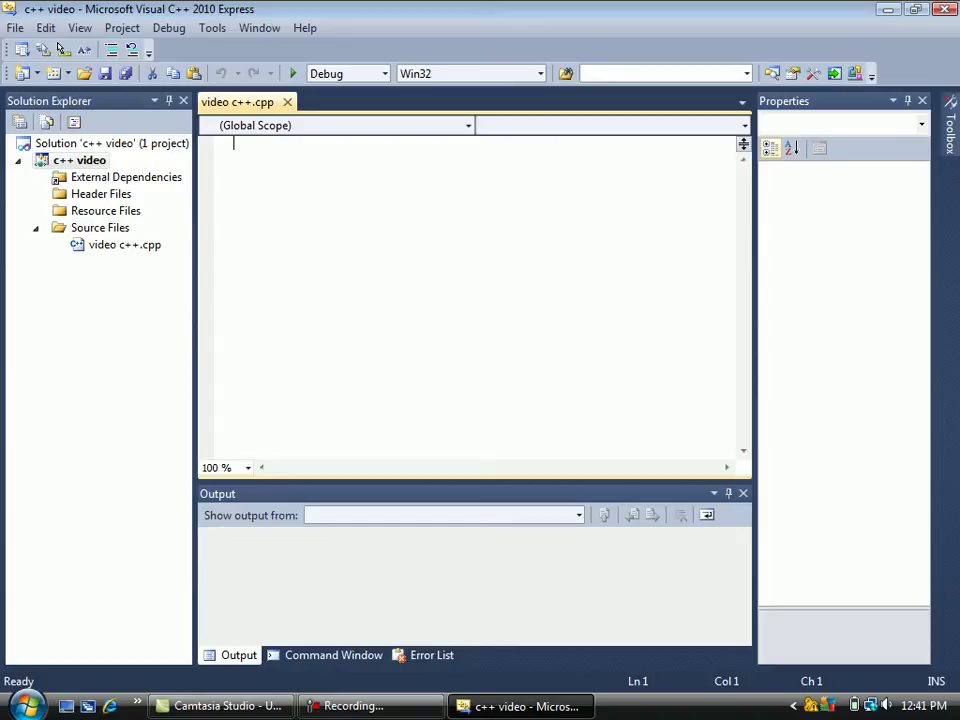
Write "#include <iostream>" as the first line of video c++.cpp and start a new line.
{"action": "type", "text": "#include"}
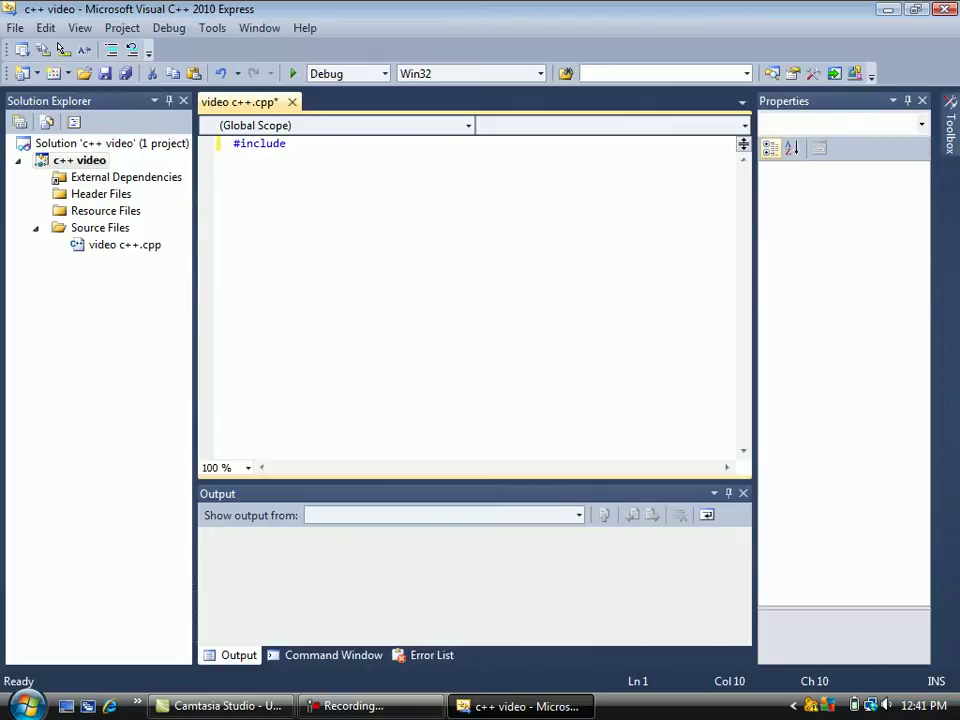
{"action": "key", "text": "BackSpace"}
{"action": "type", "text": "<iostr"}
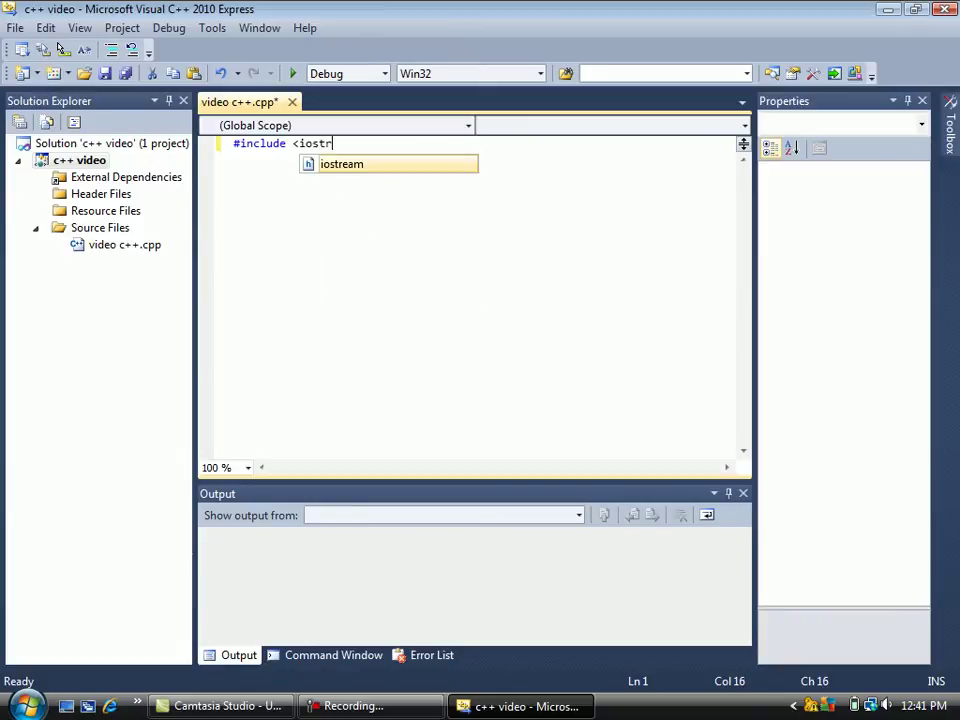
{"action": "type", "text": "eam>"}
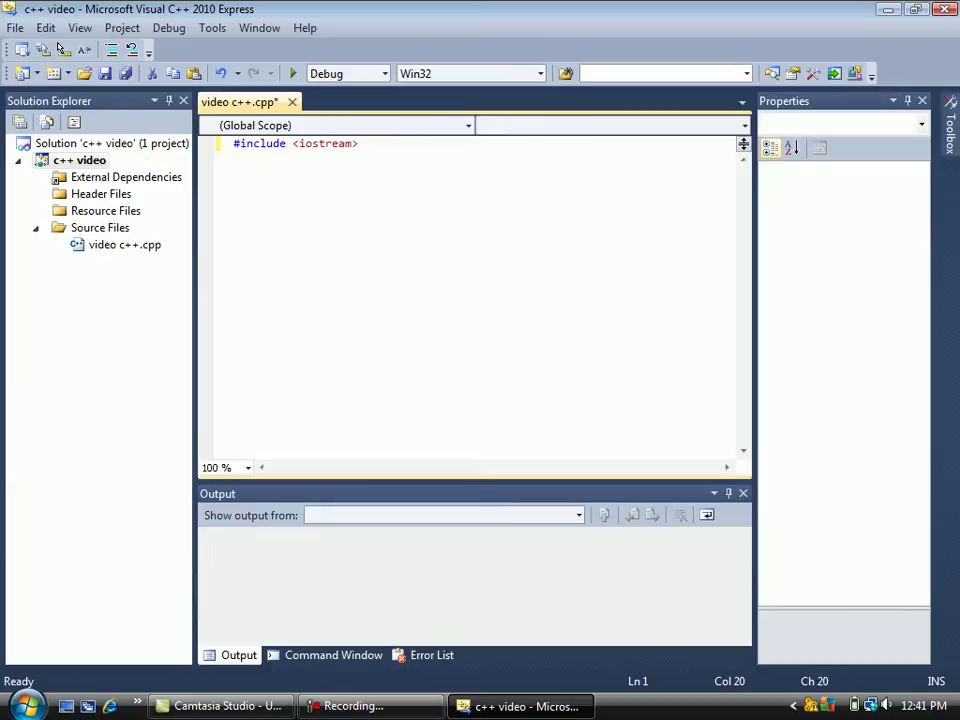
{"action": "key", "text": "Return"}
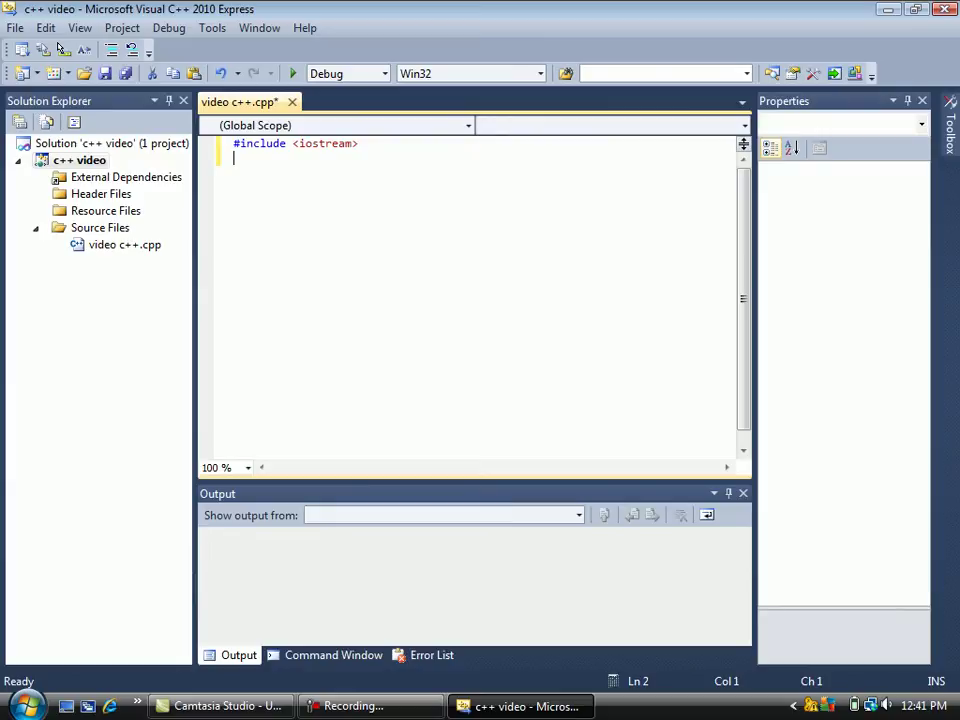
Add the line "using namespace std;" below the iostream include and start a new line.
{"action": "type", "text": "usin"}
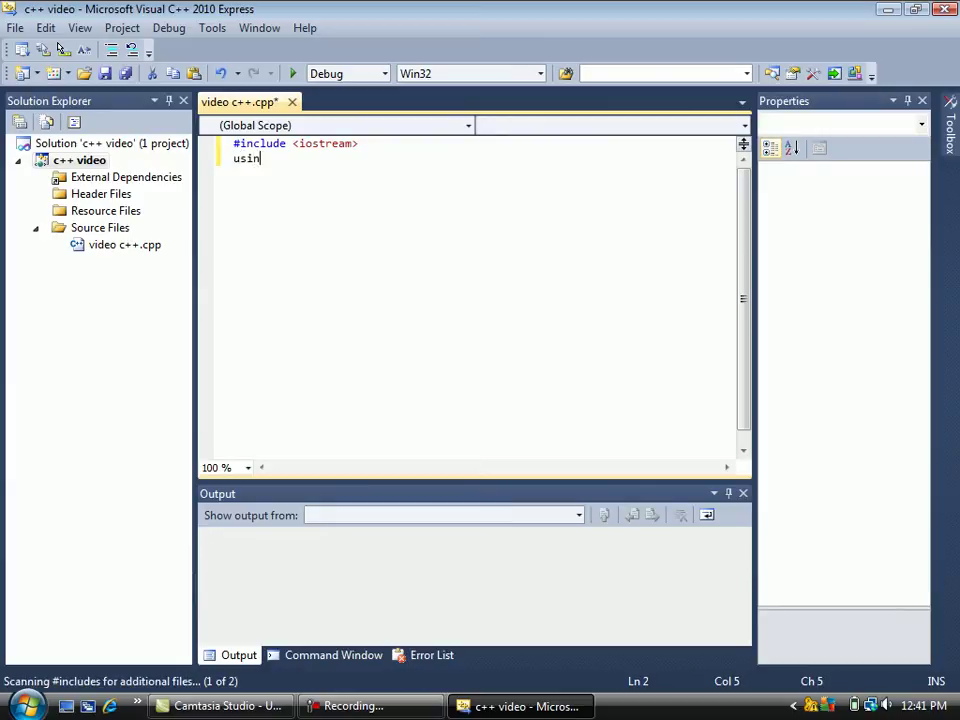
{"action": "type", "text": "g namesp"}
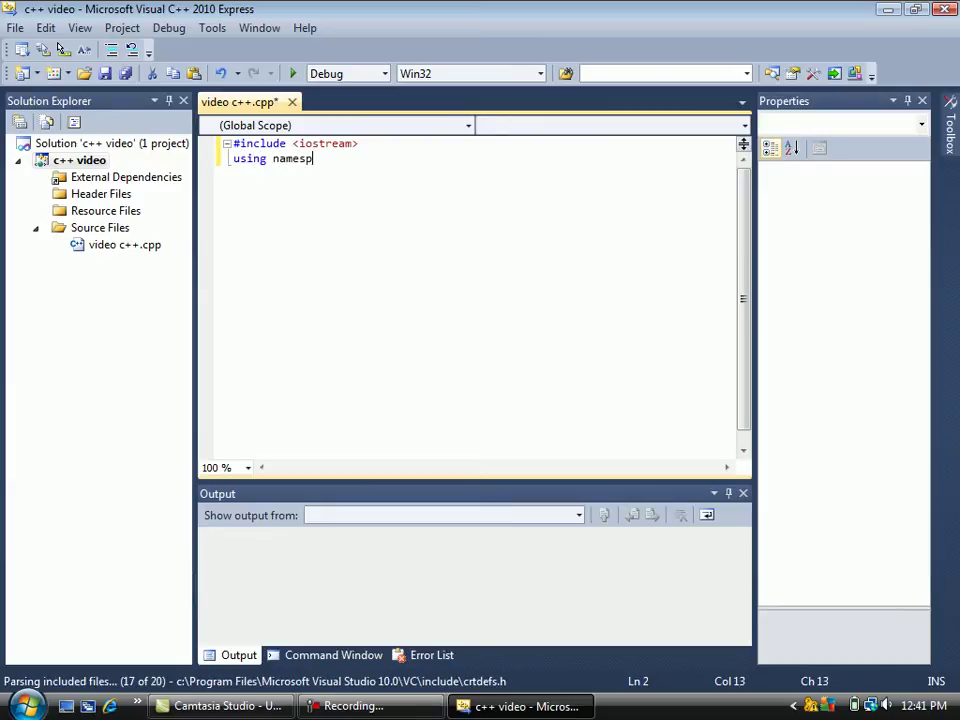
{"action": "type", "text": "ace "}
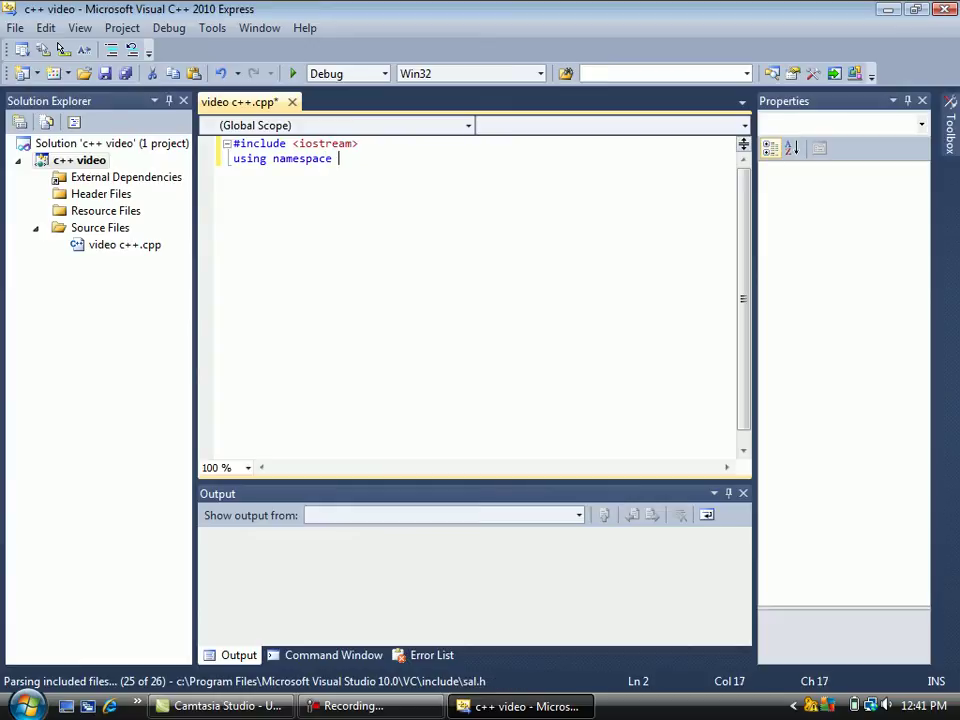
{"action": "type", "text": "std;"}
{"action": "key", "text": "Return"}
Write the function header "int main ()" on the third line, correcting its parentheses, and start a new line.
{"action": "type", "text": "int main"}
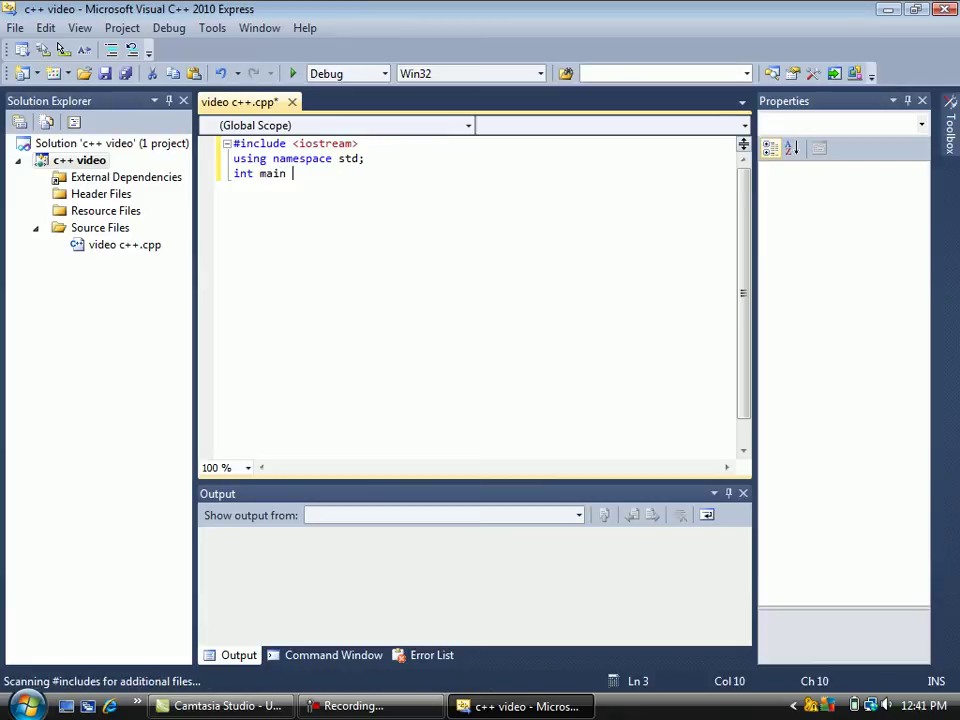
{"action": "type", "text": " ()"}
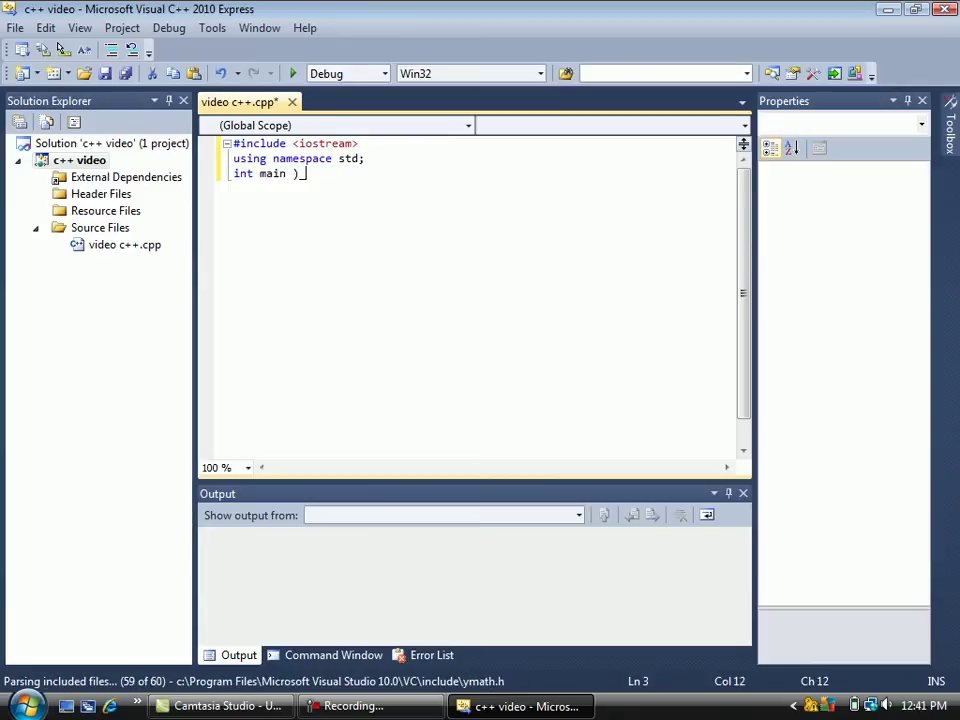
{"action": "key", "text": "Left"}
{"action": "key", "text": "ctrl+z"}
{"action": "key", "text": "ctrl+y"}
{"action": "key", "text": "ctrl+z"}
{"action": "type", "text": "()"}
{"action": "key", "text": "ctrl+z"}
{"action": "type", "text": "()"}
{"action": "key", "text": "Return"}
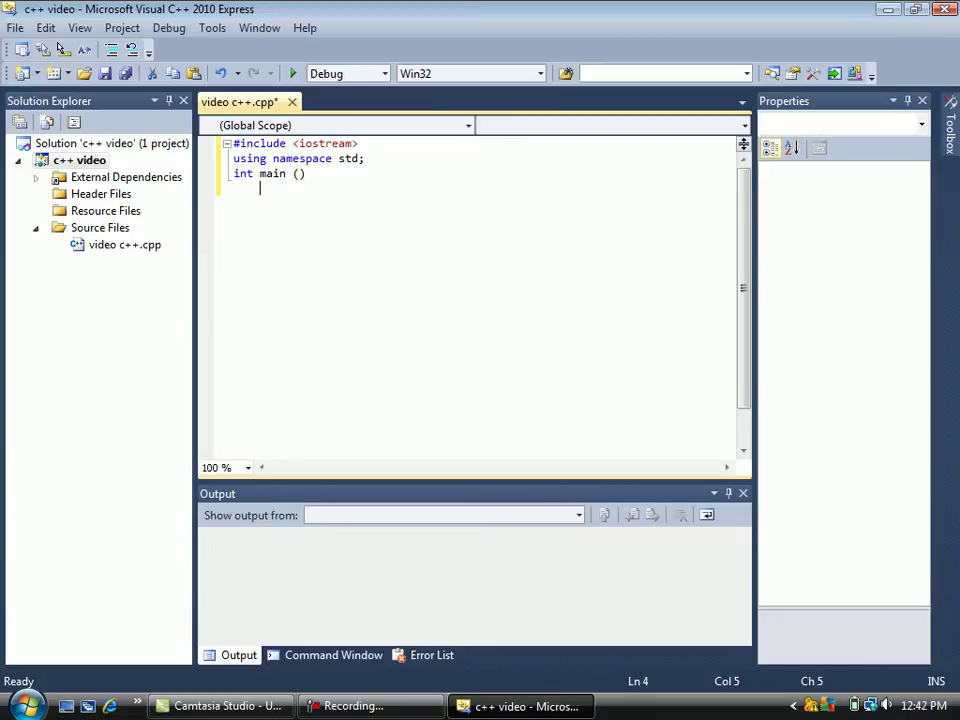
Leave a blank line below the main header, open the function body with "{" and add several blank lines inside it.
{"action": "key", "text": "Return"}
{"action": "type", "text": "{"}
{"action": "key", "text": "Return"}
{"action": "key", "text": "Return"}
{"action": "key", "text": "Return"}
{"action": "key", "text": "Return"}
{"action": "key", "text": "Return"}
{"action": "key", "text": "Return"}
{"action": "key", "text": "Return"}
{"action": "key", "text": "Return"}
End the main function with "return 0;" and a closing brace on the following line.
{"action": "type", "text": "re"}
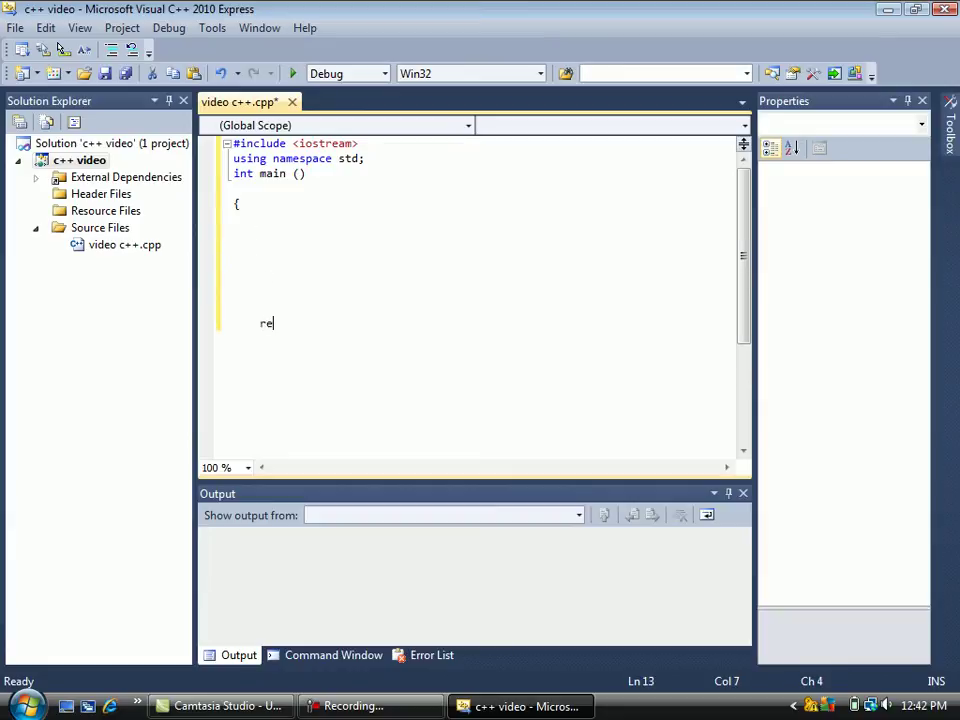
{"action": "type", "text": "turn 0"}
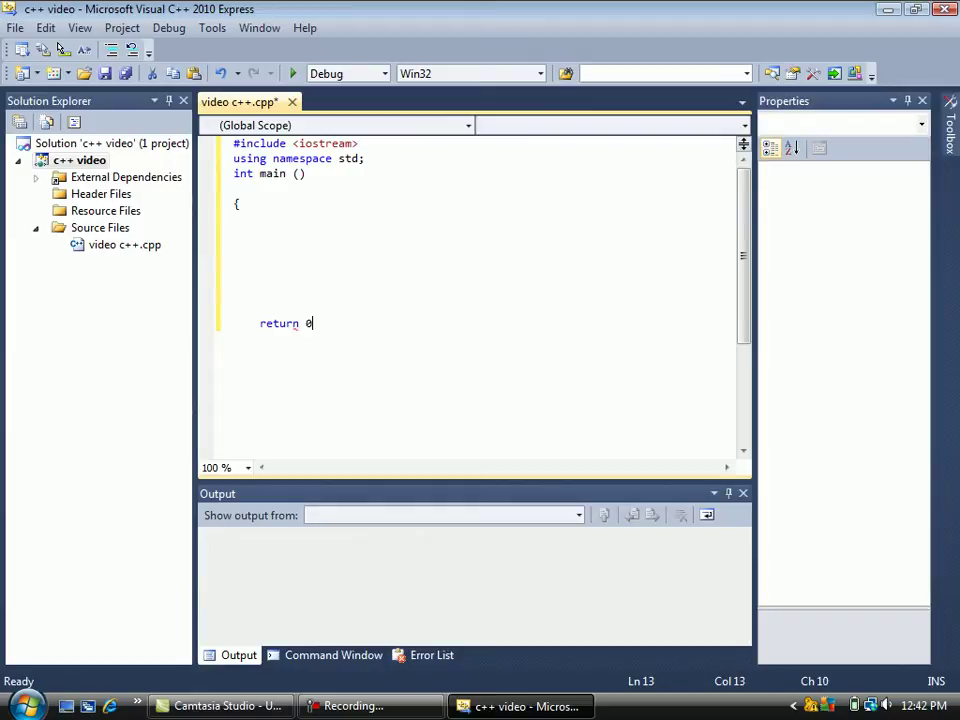
{"action": "type", "text": ";"}
{"action": "key", "text": "Return"}
{"action": "type", "text": "}"}
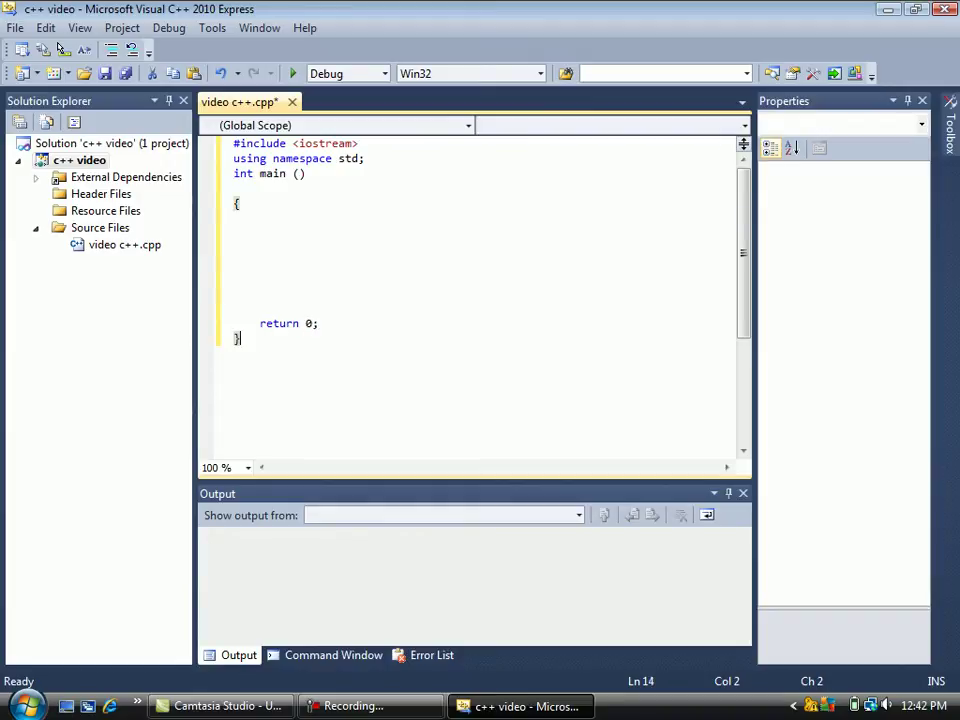
Begin a "cout" statement on blank line 8 inside the main function's body.
{"action": "left_click", "coordinate": [234, 248]}
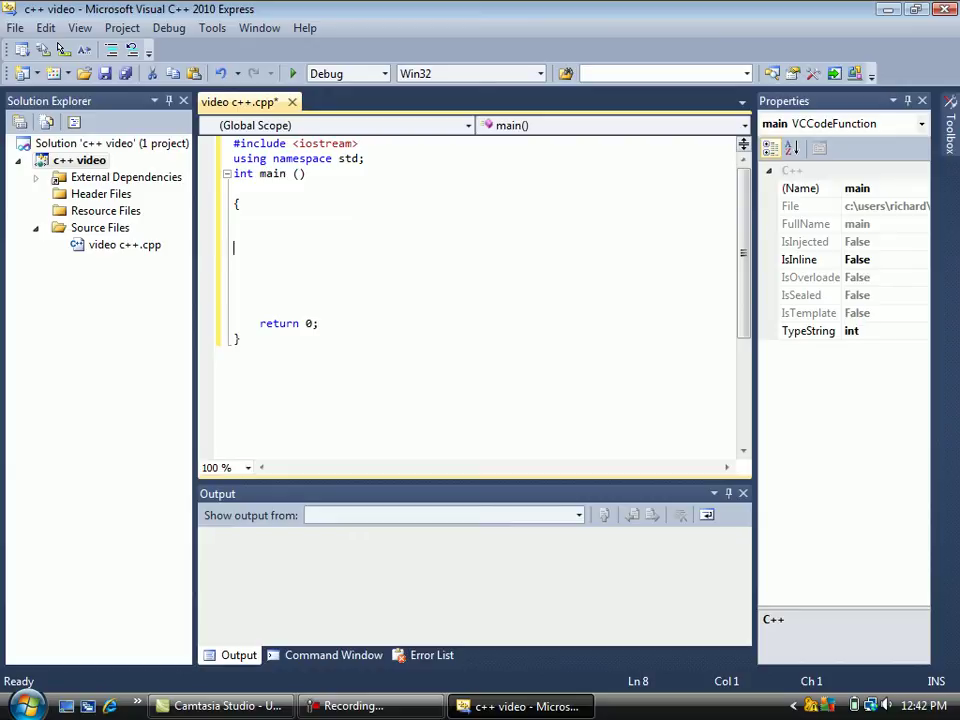
{"action": "type", "text": "cout"}
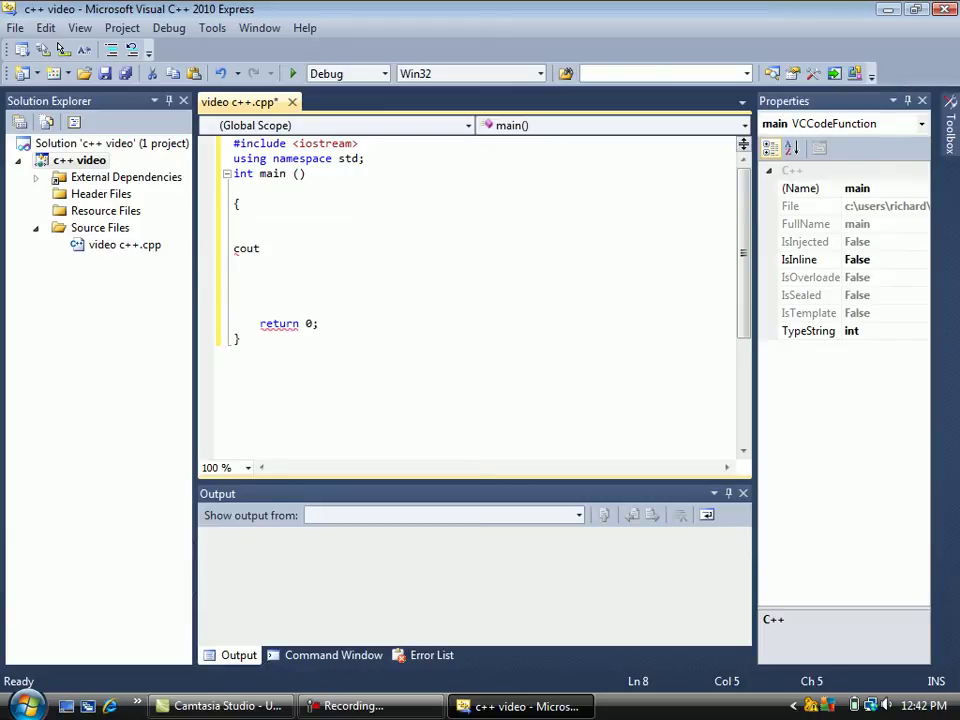